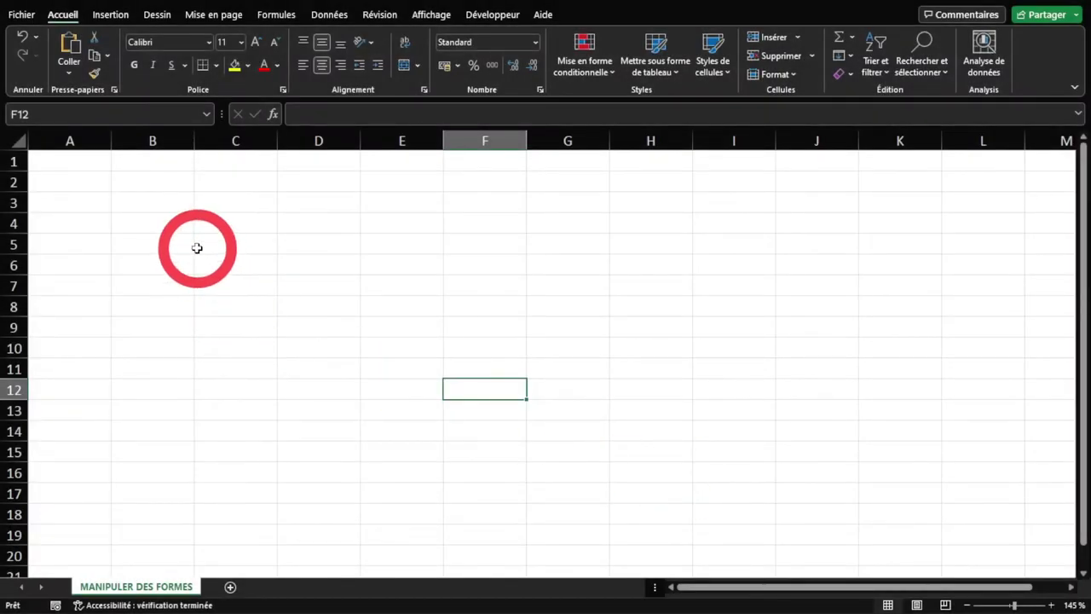
Draw a rounded rectangle from the Formes gallery over cells B2:C7
left_click(179, 208)
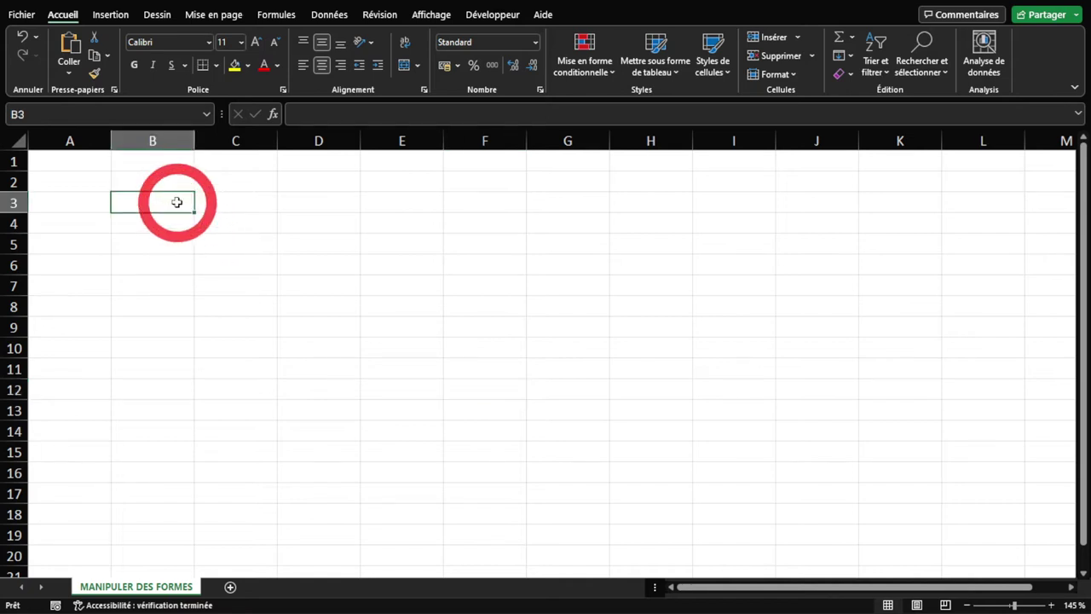
left_click(110, 16)
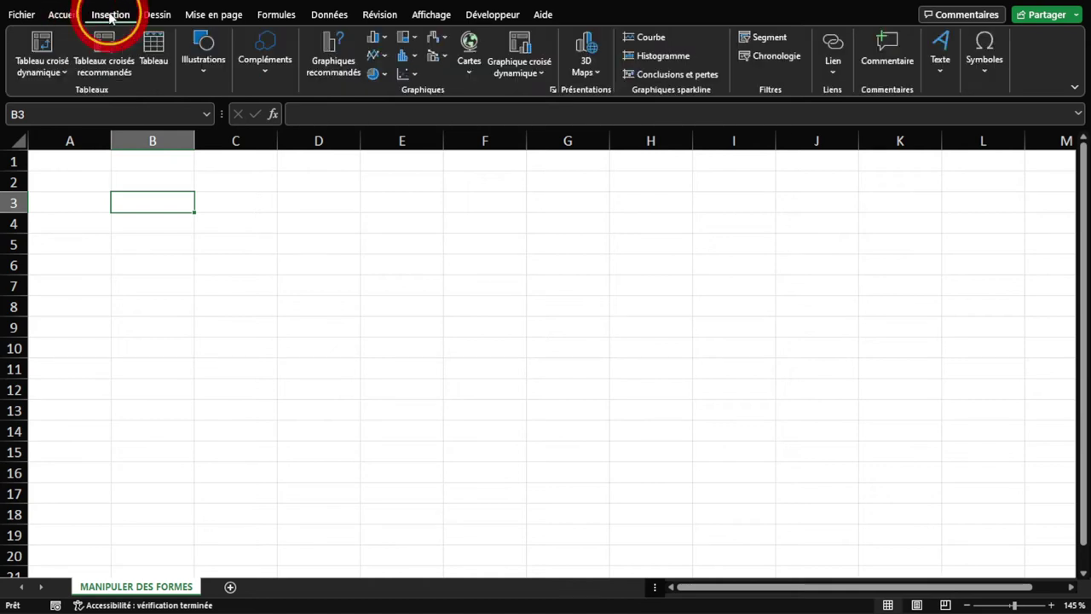
left_click(202, 72)
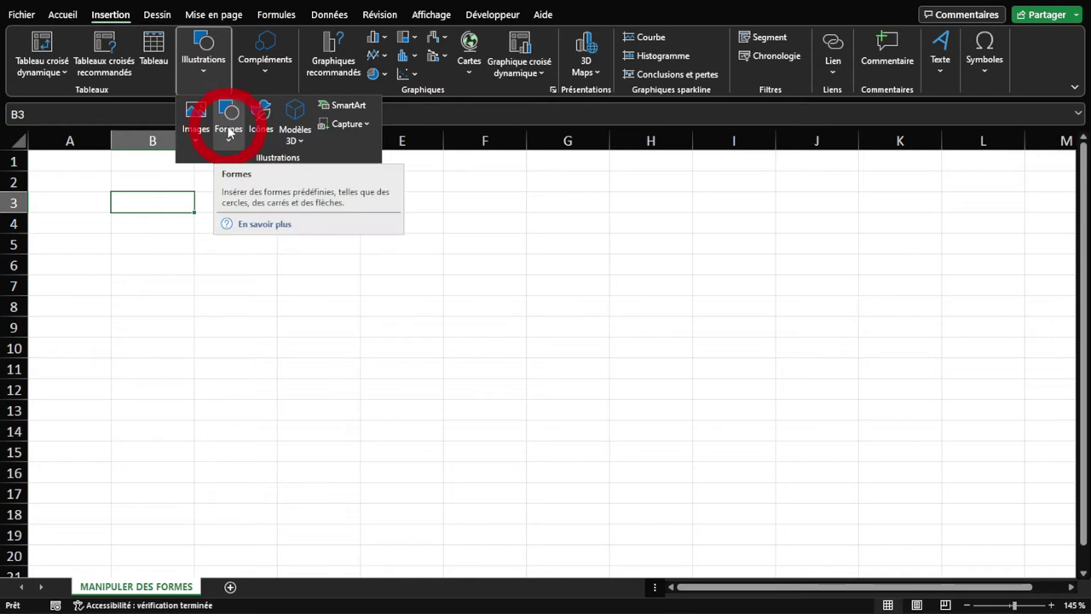
left_click(229, 132)
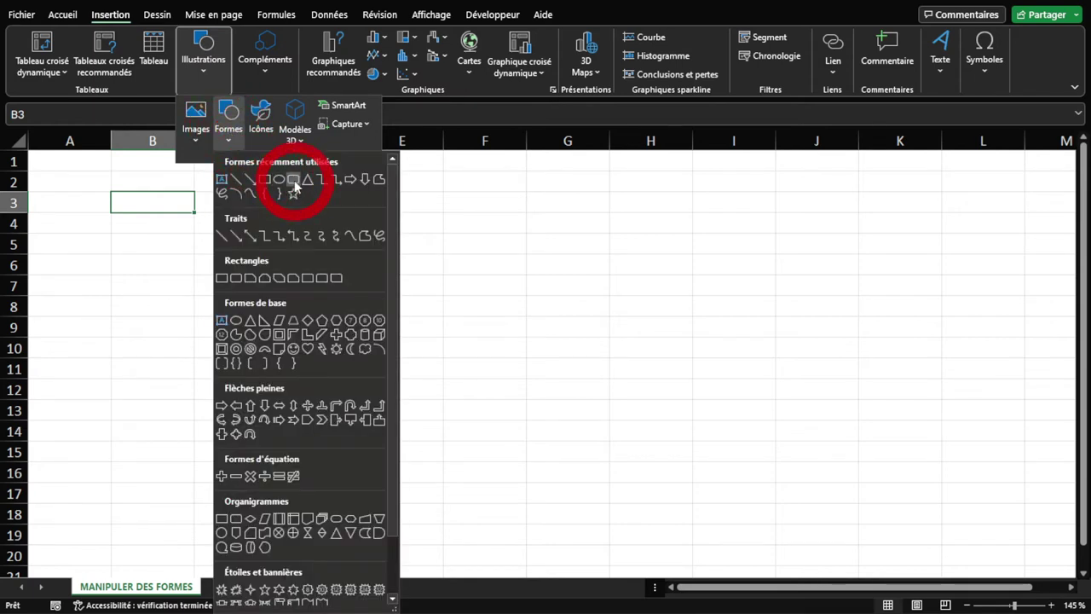
left_click(293, 181)
left_click_drag(114, 180, 313, 328)
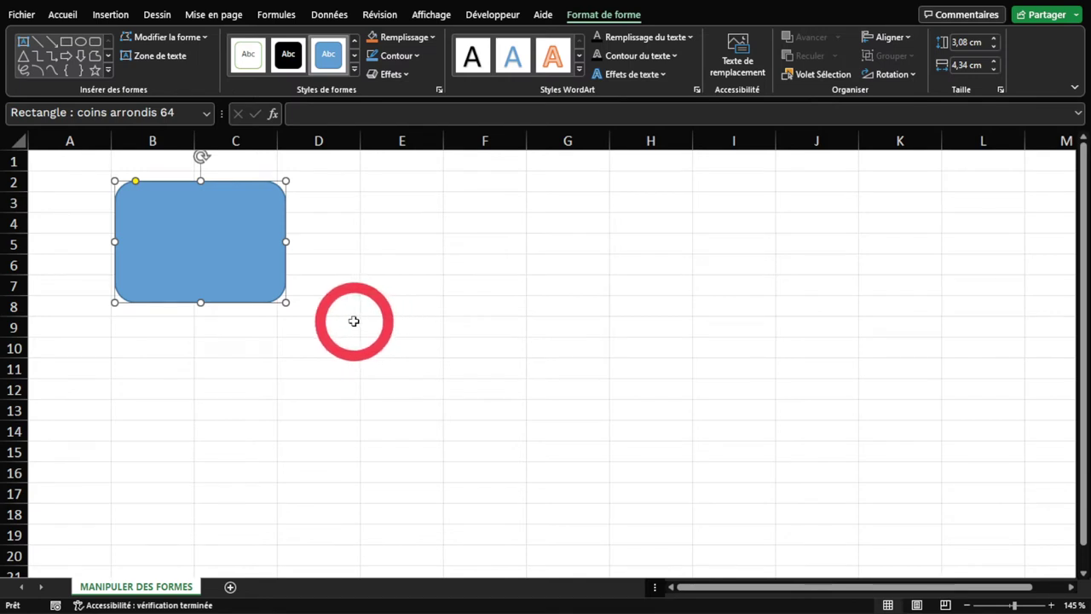
Duplicate the rectangle and place copies around columns F–G rows 10–15 and G–H rows 2–7
key("ctrl+d")
key("ctrl+d")
key("ctrl+d")
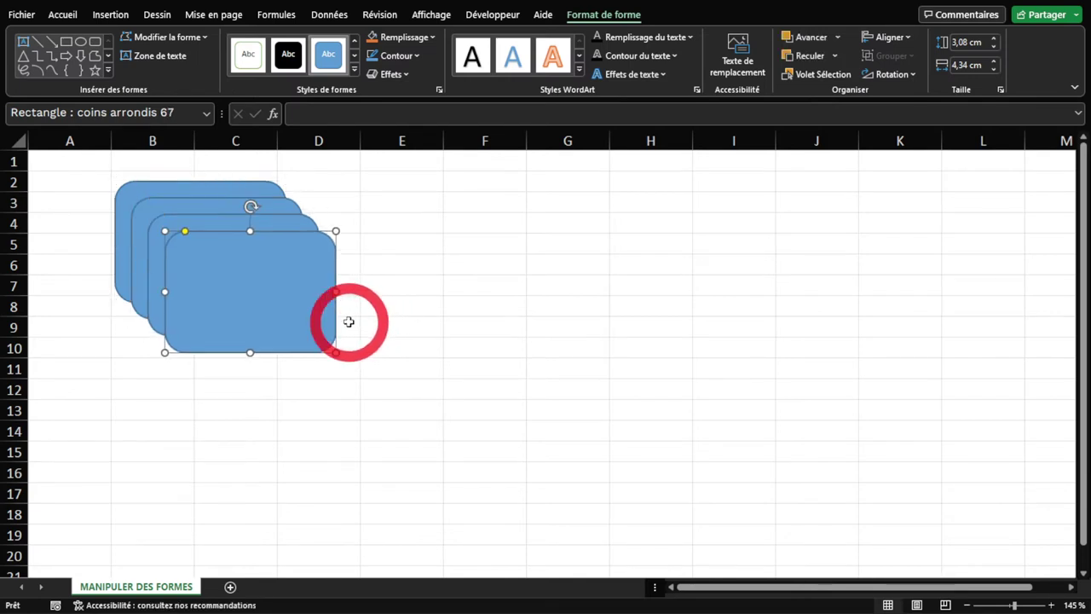
left_click_drag(328, 333, 640, 446)
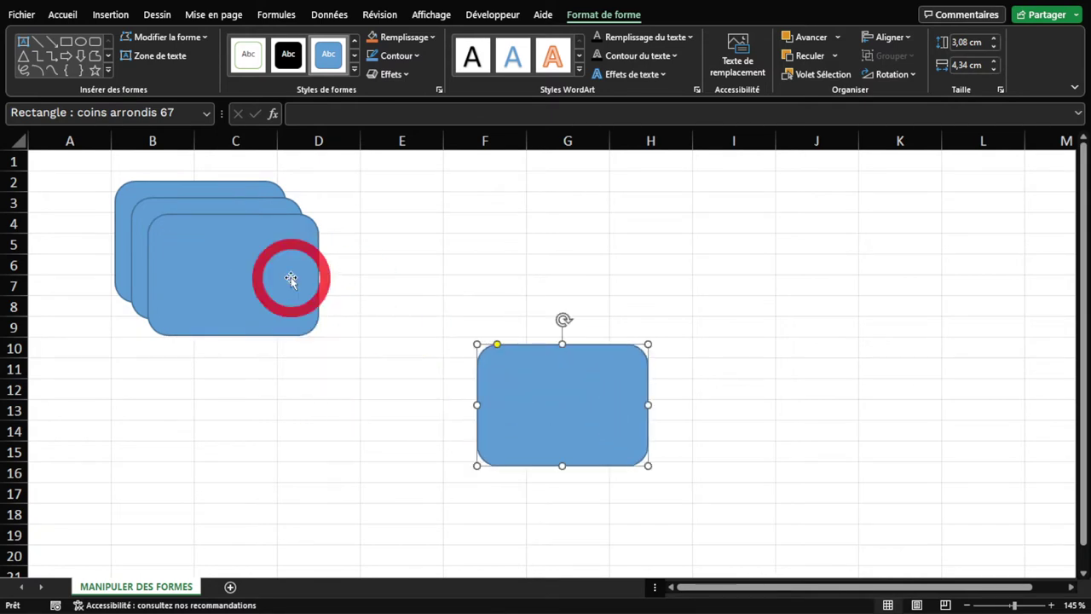
left_click_drag(238, 280, 223, 432)
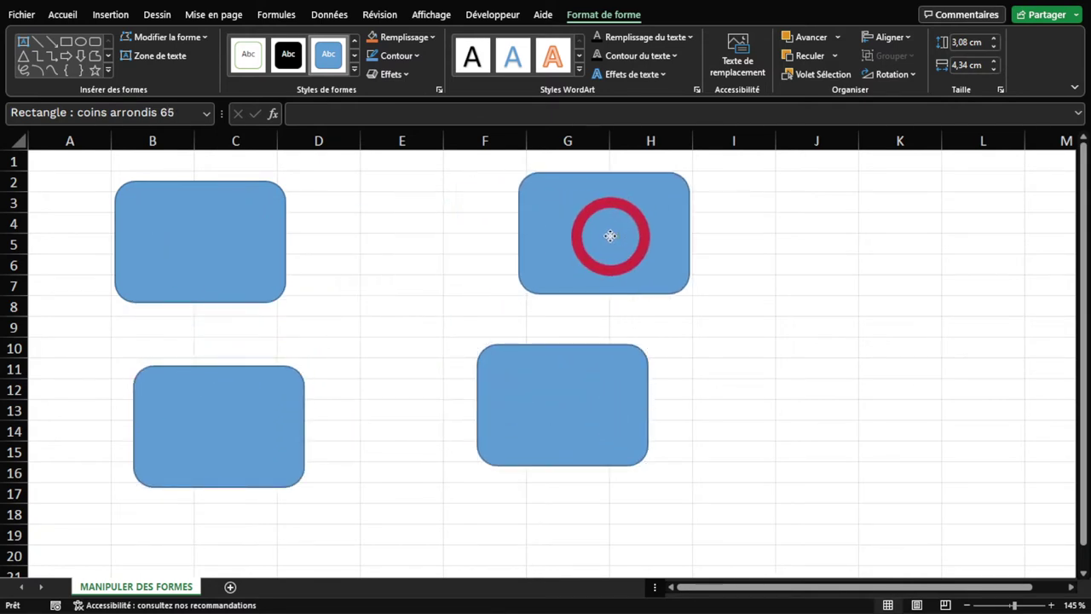
left_click_drag(217, 272, 631, 245)
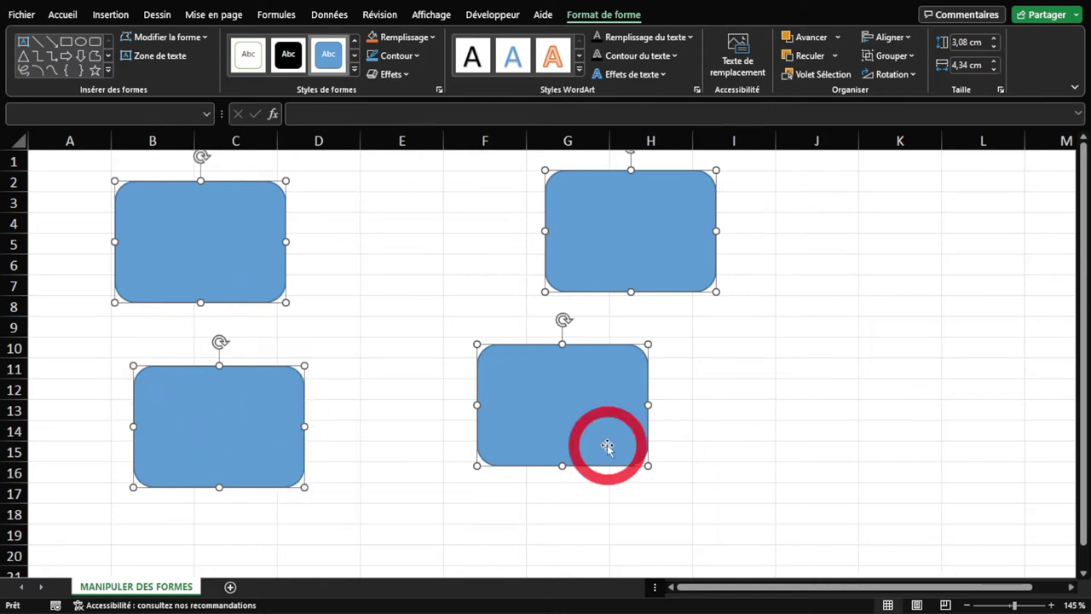
left_click(377, 207)
key("ctrl+a")
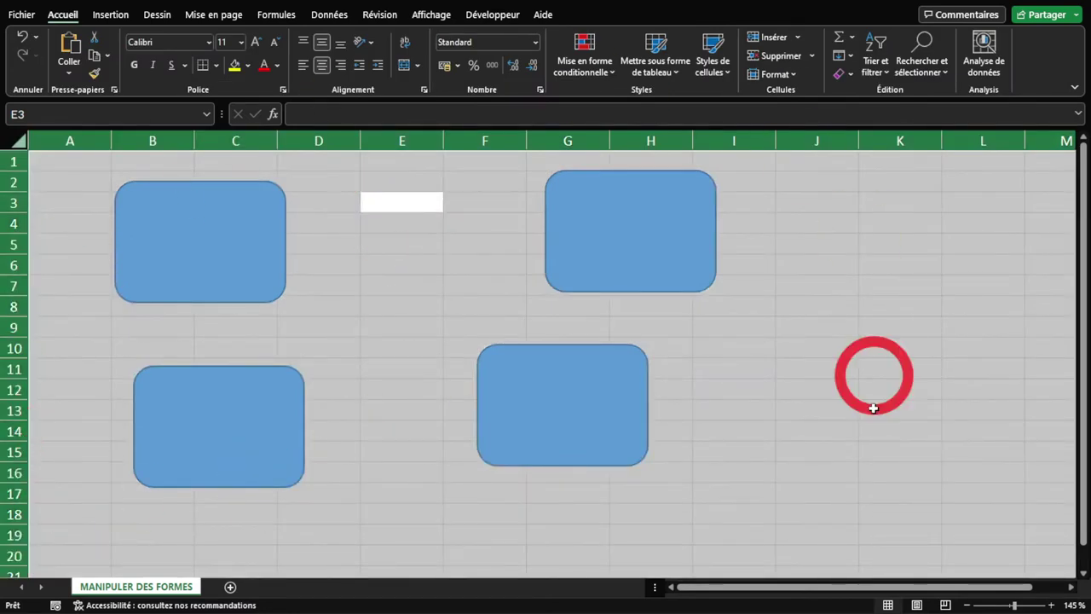
left_click(192, 217)
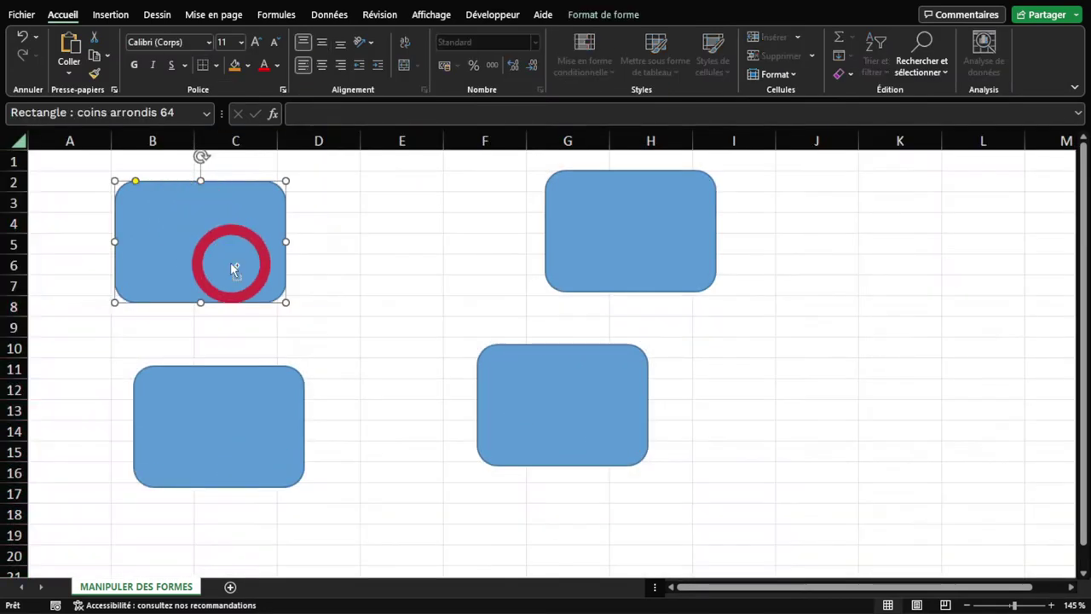
key("ctrl+a")
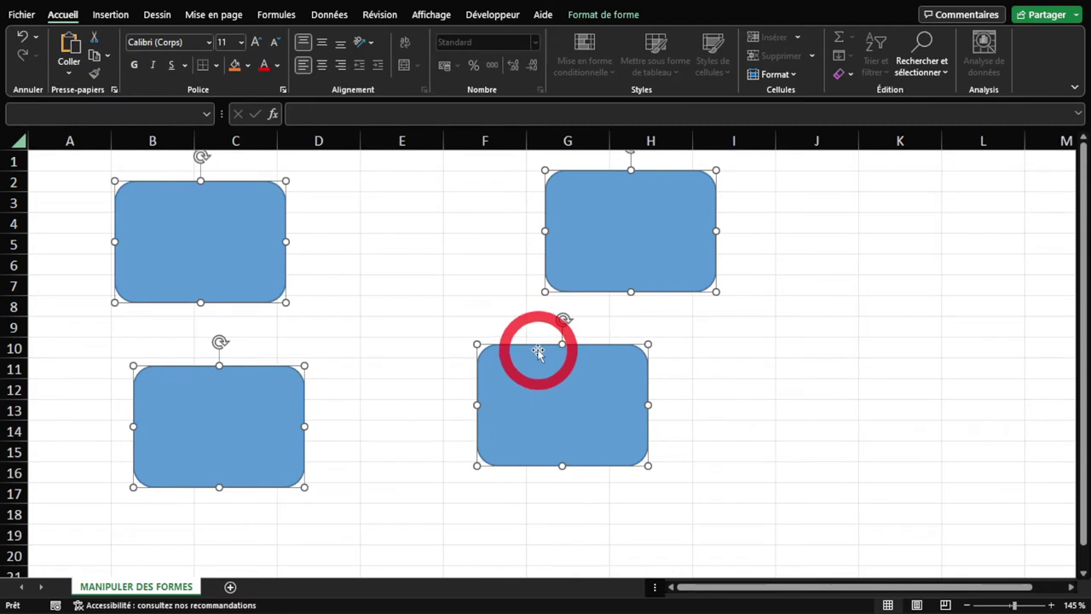
left_click(607, 19)
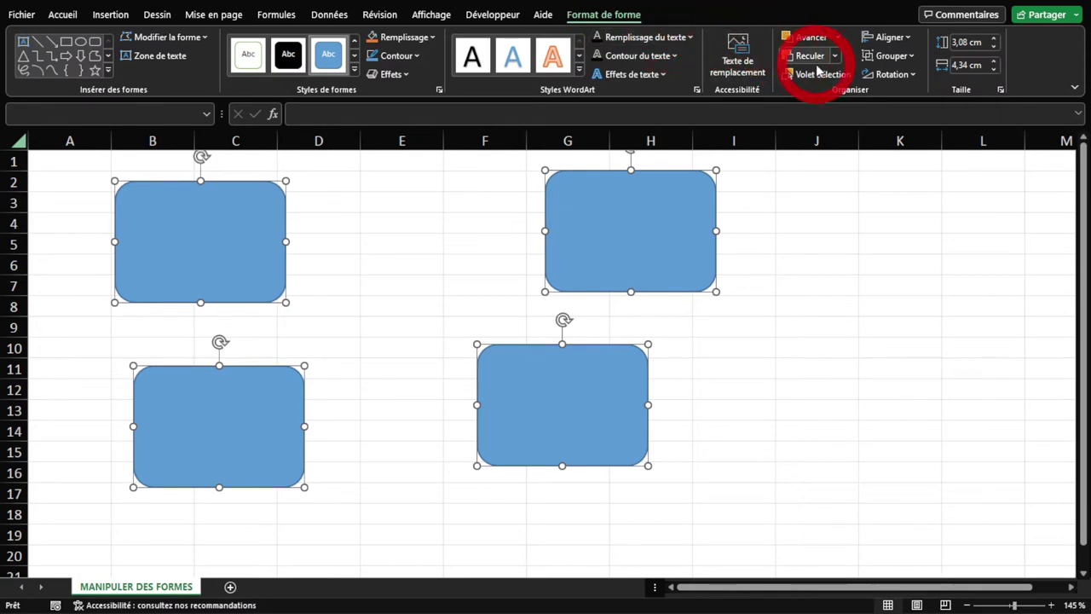
left_click(891, 78)
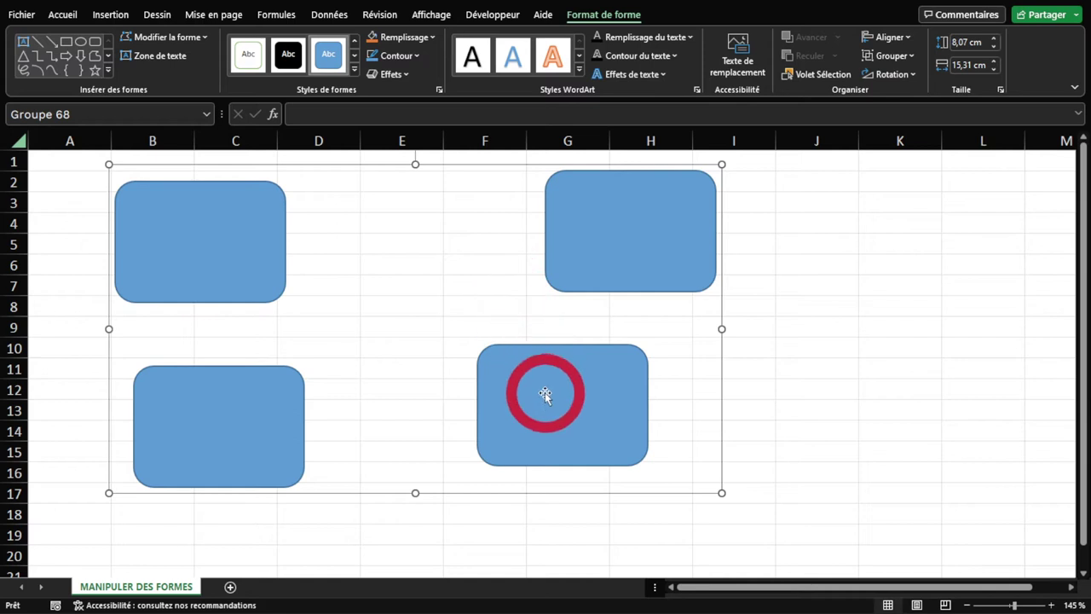
left_click_drag(545, 393, 614, 406)
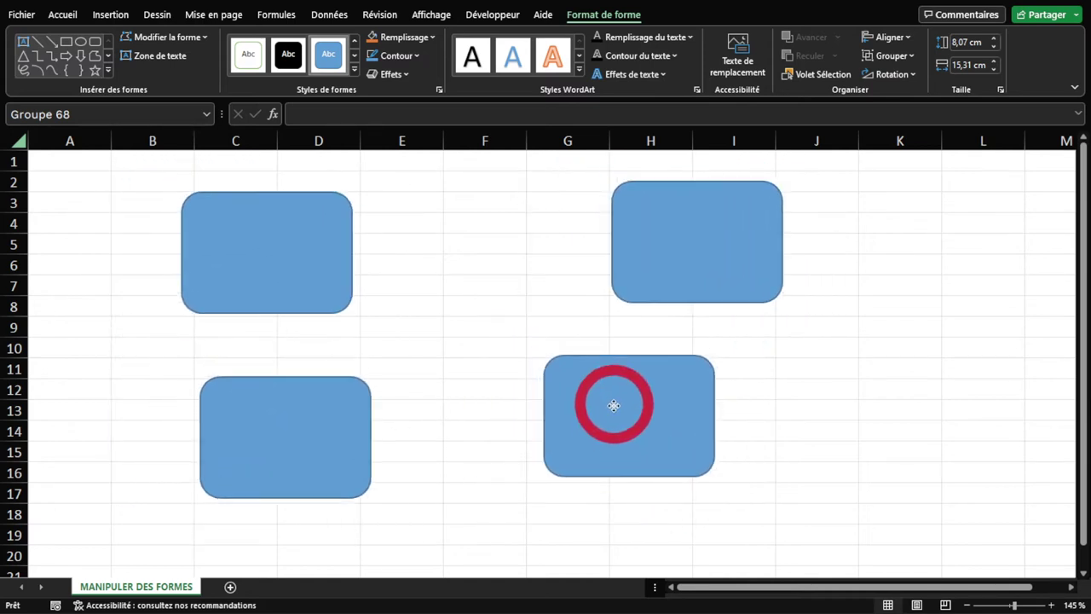
mouse_move(614, 406)
left_mouse_down()
mouse_move(532, 411)
mouse_move(514, 383)
left_mouse_up()
key("ctrl+shift+h")
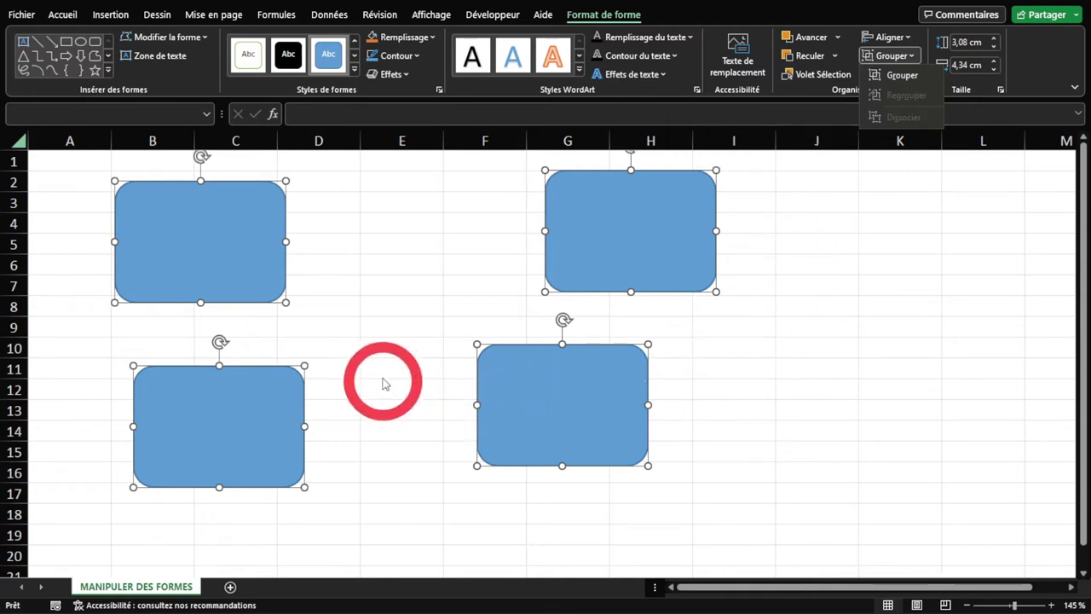
left_click(897, 41)
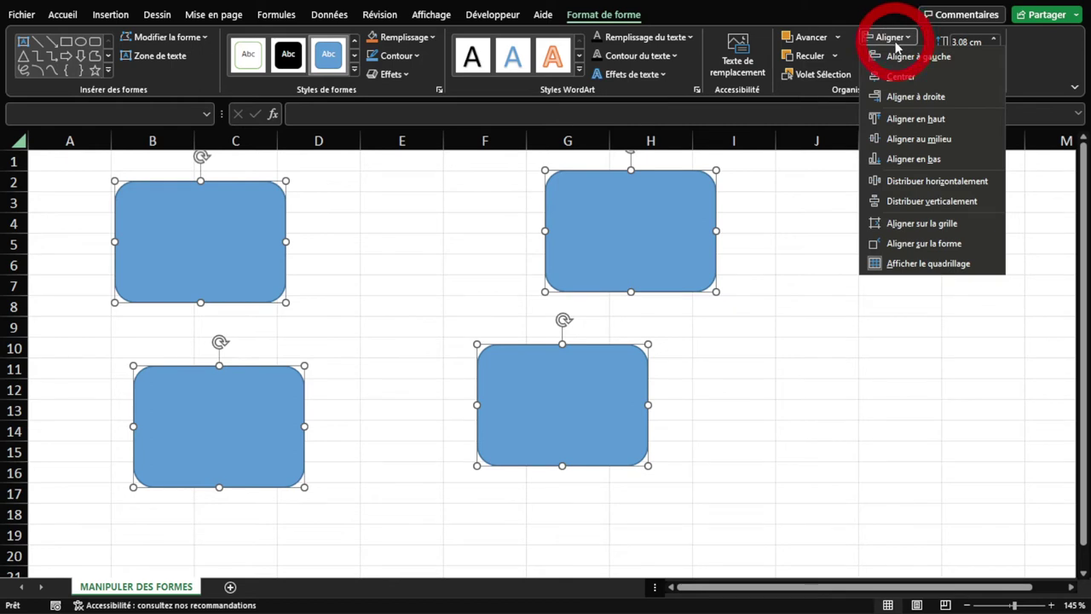
left_click(897, 60)
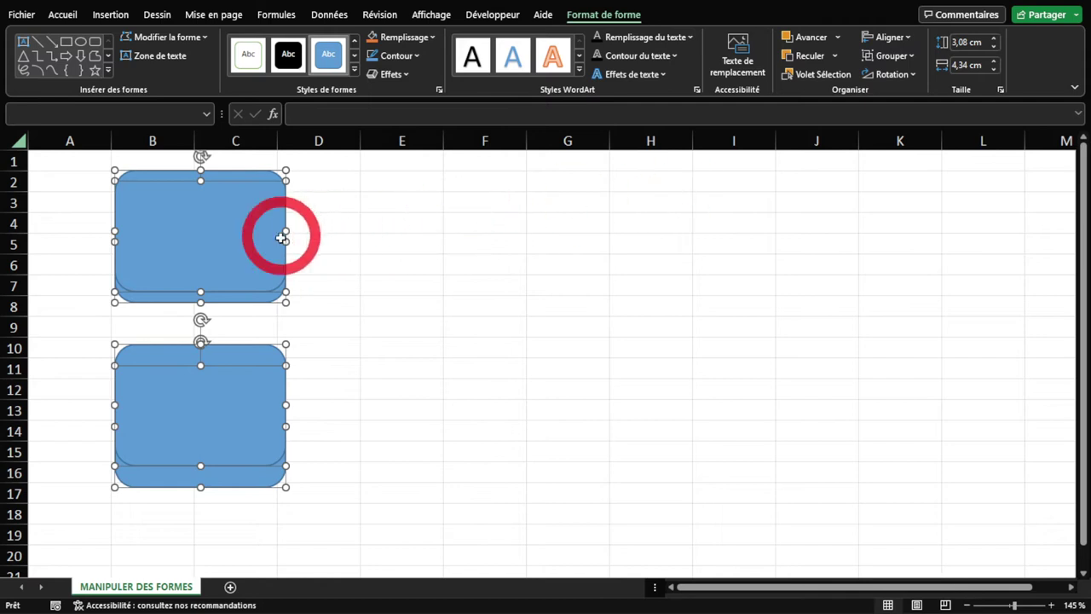
key("ctrl+z")
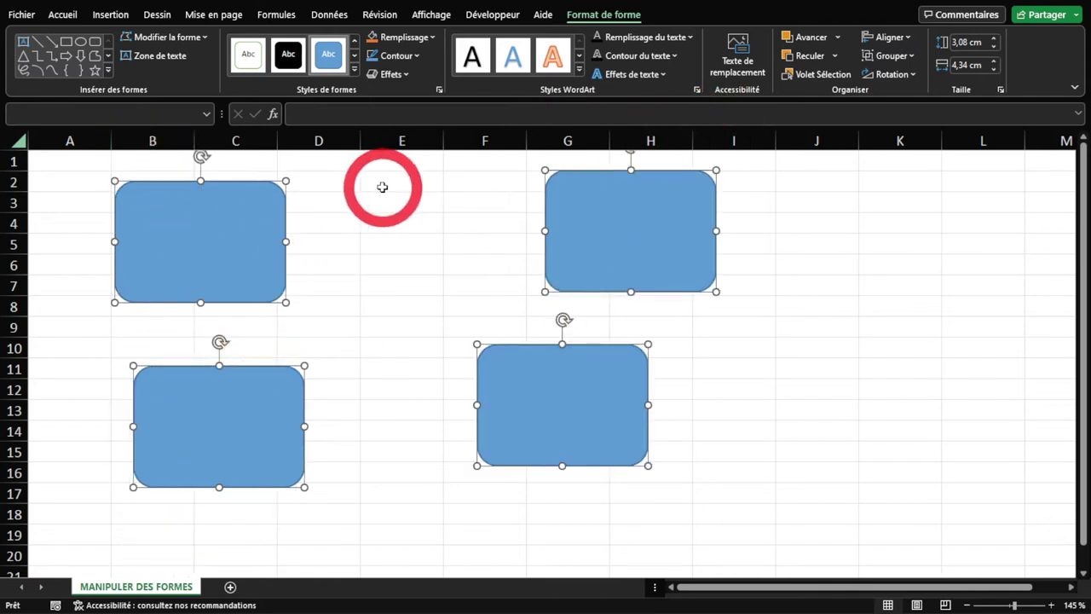
left_click(890, 38)
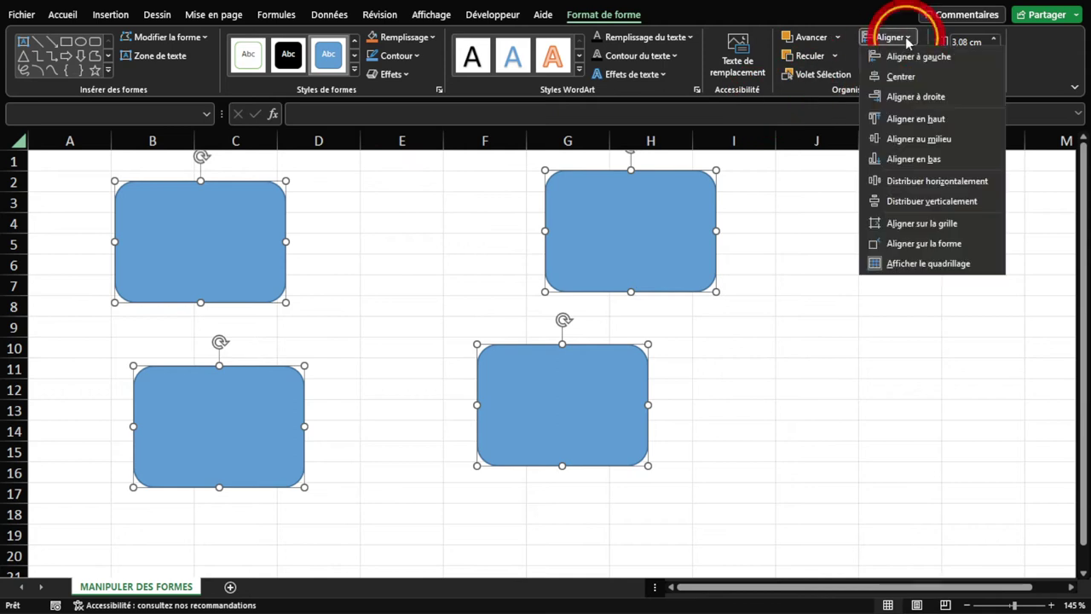
left_click(912, 97)
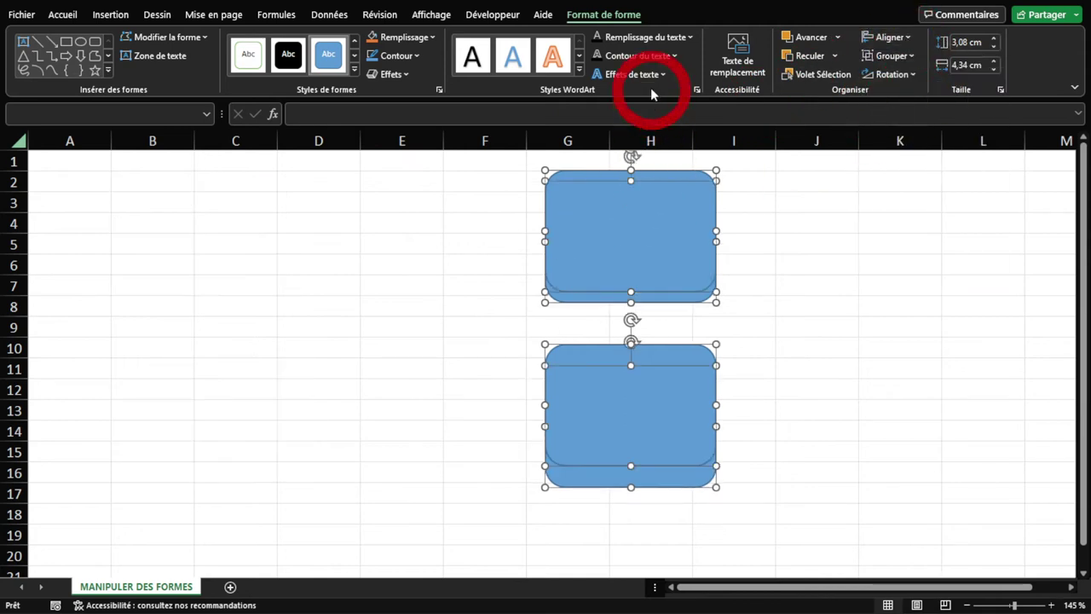
key("ctrl+z")
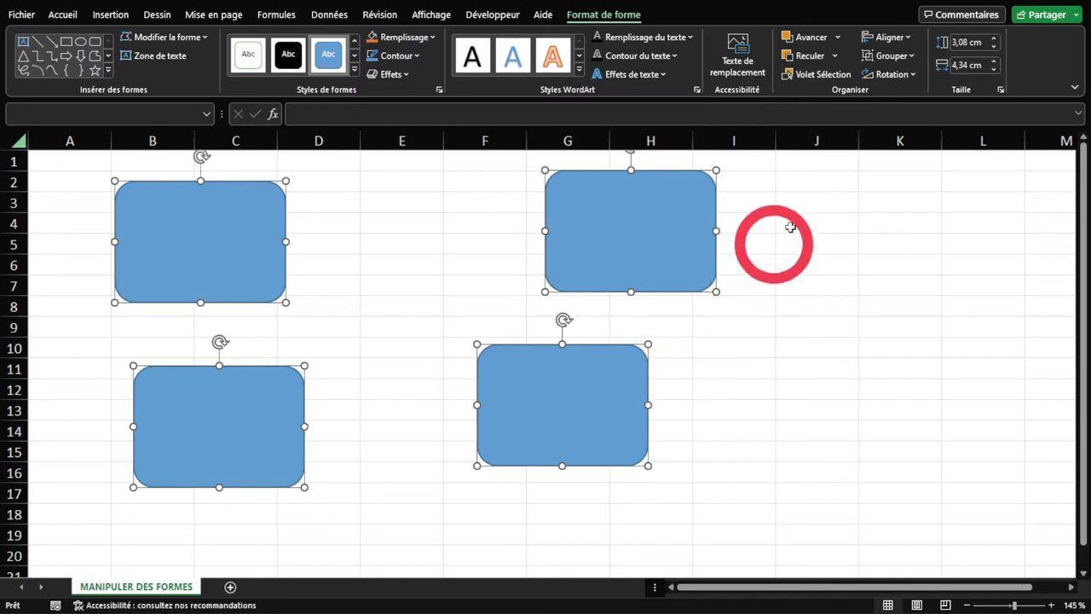
left_click(883, 40)
left_click(897, 78)
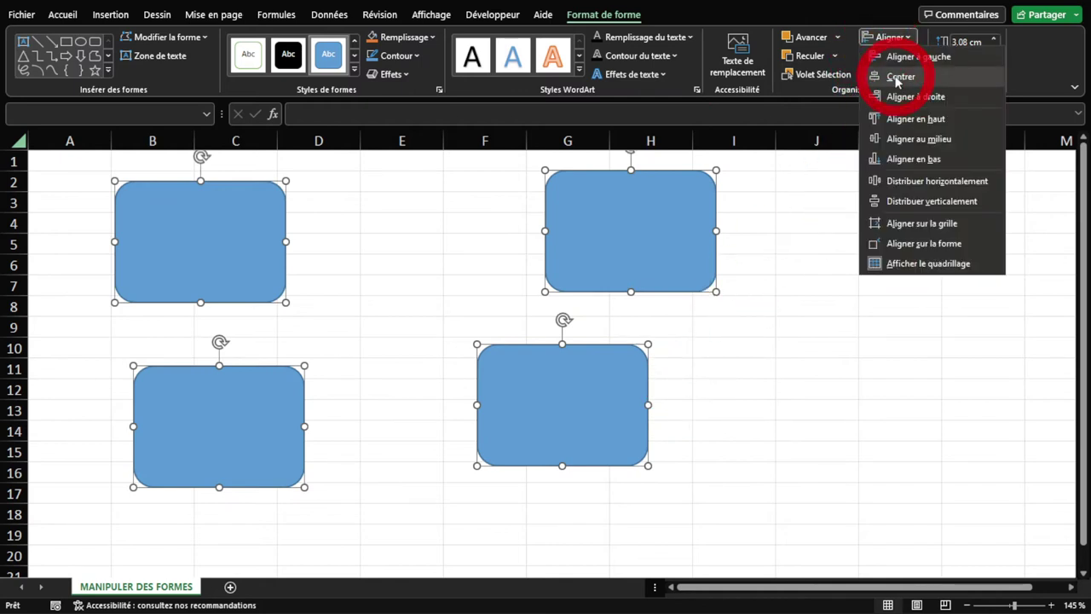
left_click(423, 175)
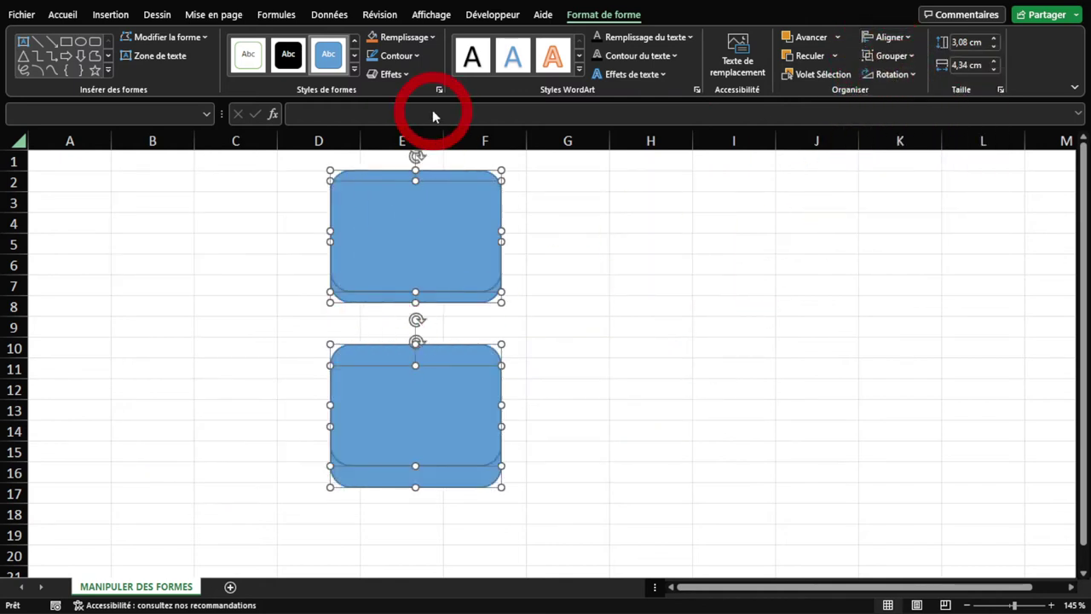
key("ctrl+z")
left_click(886, 37)
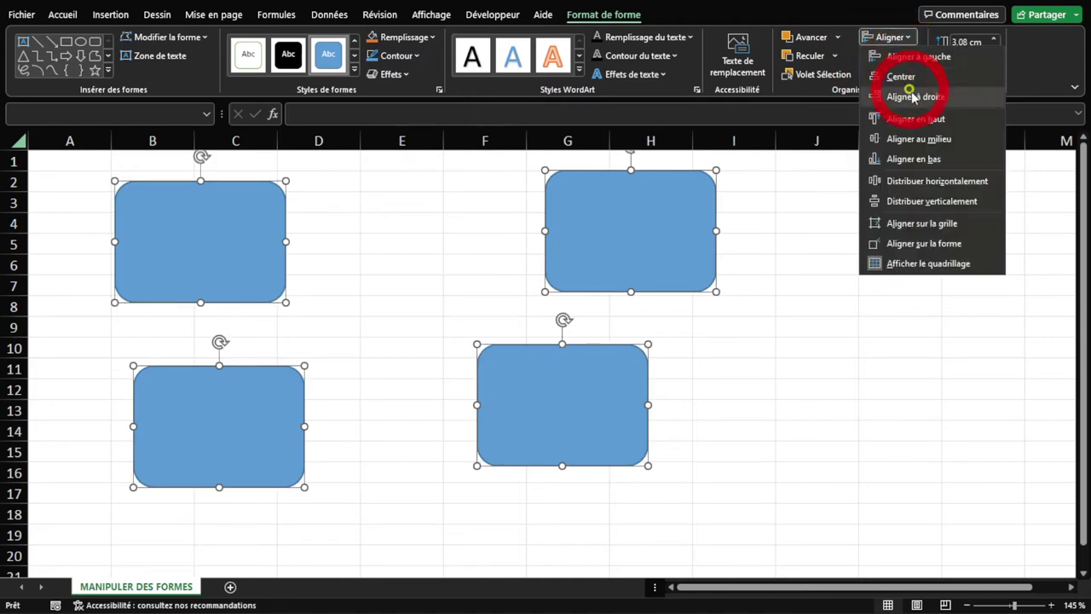
left_click(911, 143)
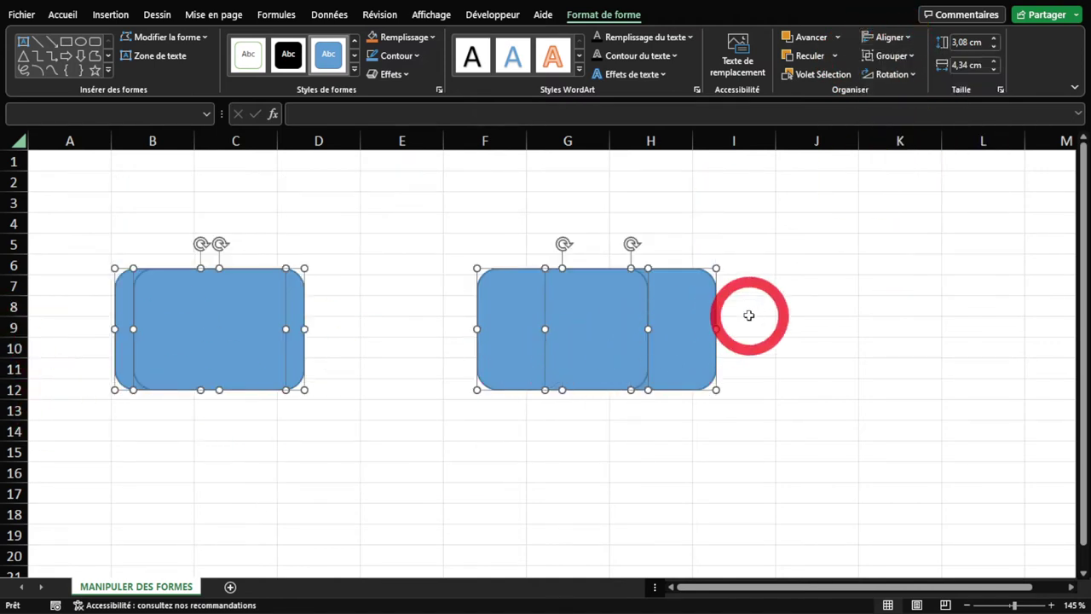
key("ctrl+z")
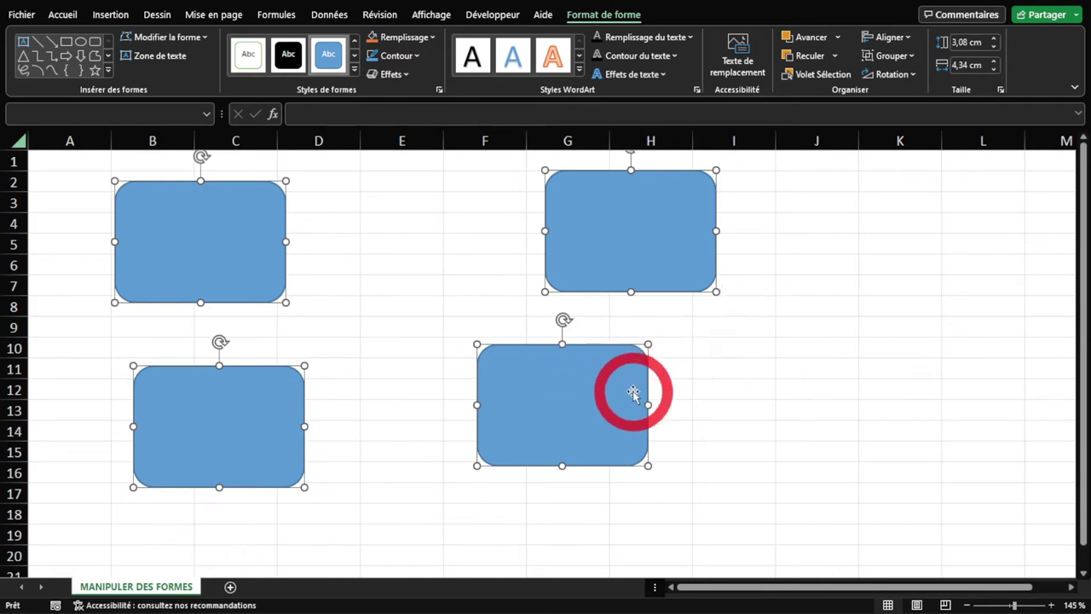
Shift the rectangles leftward, moving the two right-hand ones into columns E–F
left_click(401, 450)
left_click_drag(199, 423, 184, 425)
left_click_drag(549, 413, 430, 438)
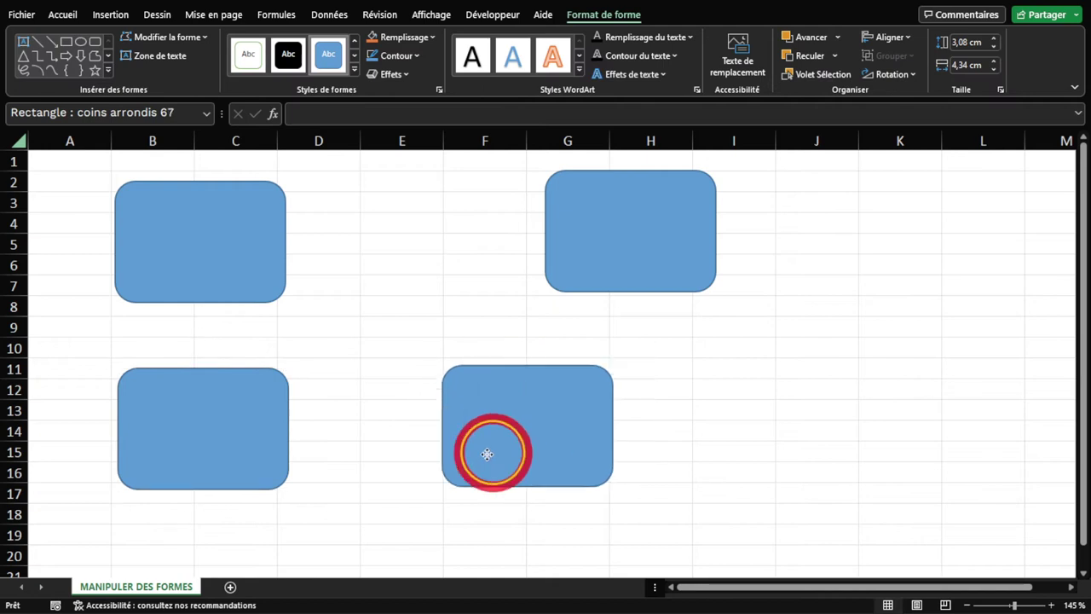
left_click_drag(647, 219, 469, 230)
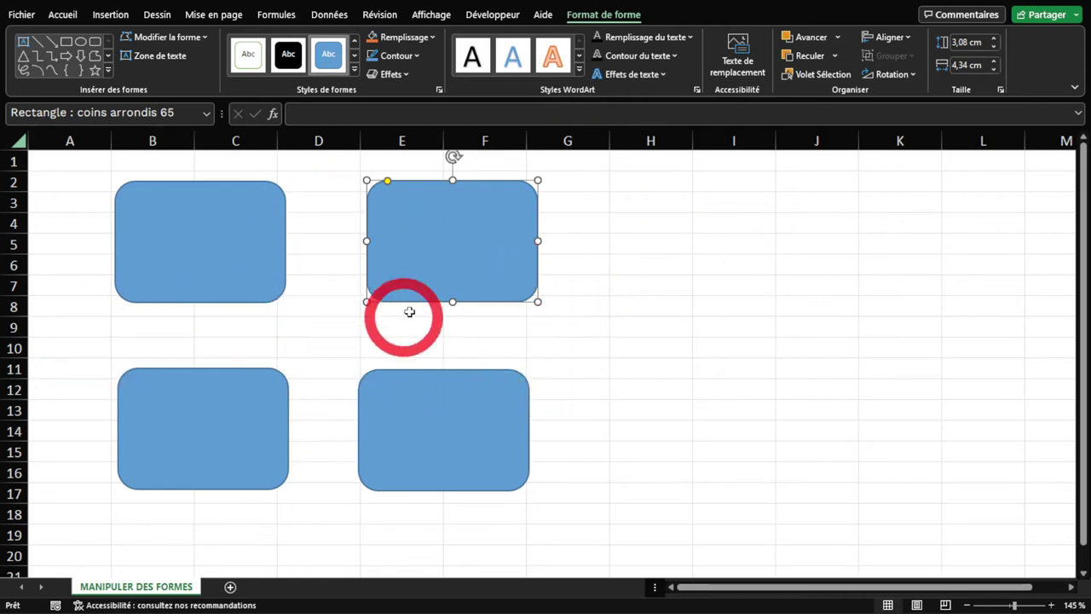
Move the two lower rectangles up to the right end of the top row, making one row of four
left_click(237, 403)
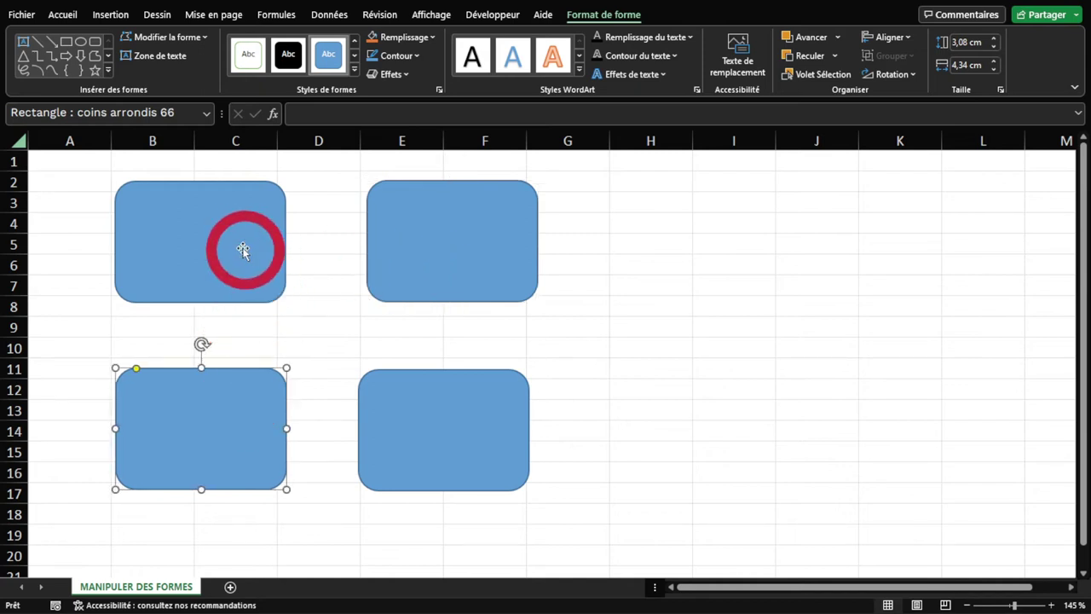
left_click(509, 245)
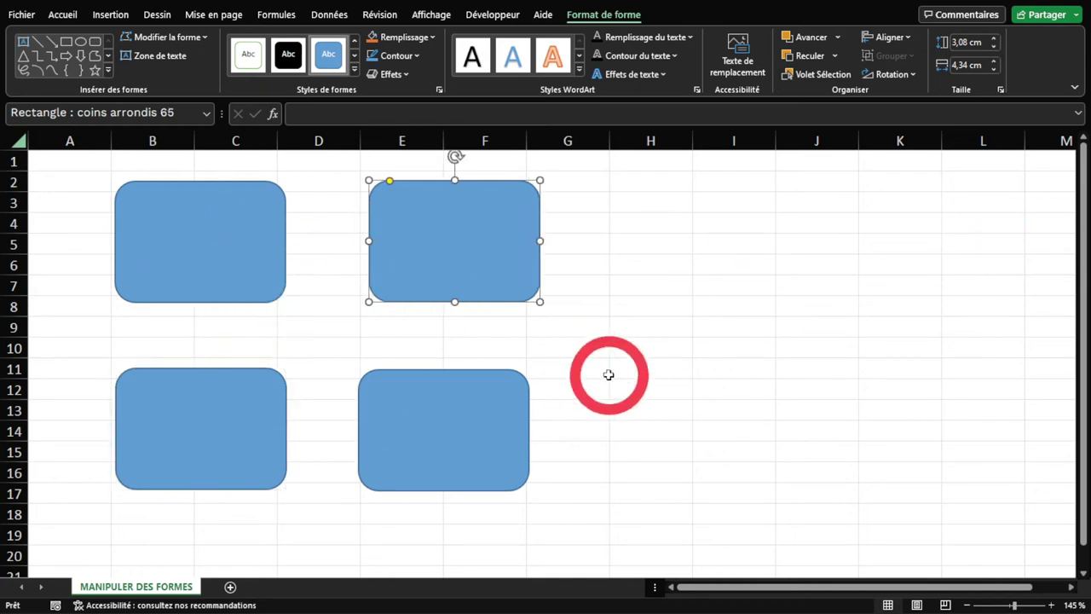
left_click_drag(413, 273, 427, 280)
mouse_move(187, 422)
left_mouse_down()
mouse_move(565, 346)
mouse_move(763, 239)
mouse_move(702, 241)
left_mouse_up()
mouse_move(487, 421)
left_mouse_down()
mouse_move(962, 275)
mouse_move(976, 242)
left_mouse_up()
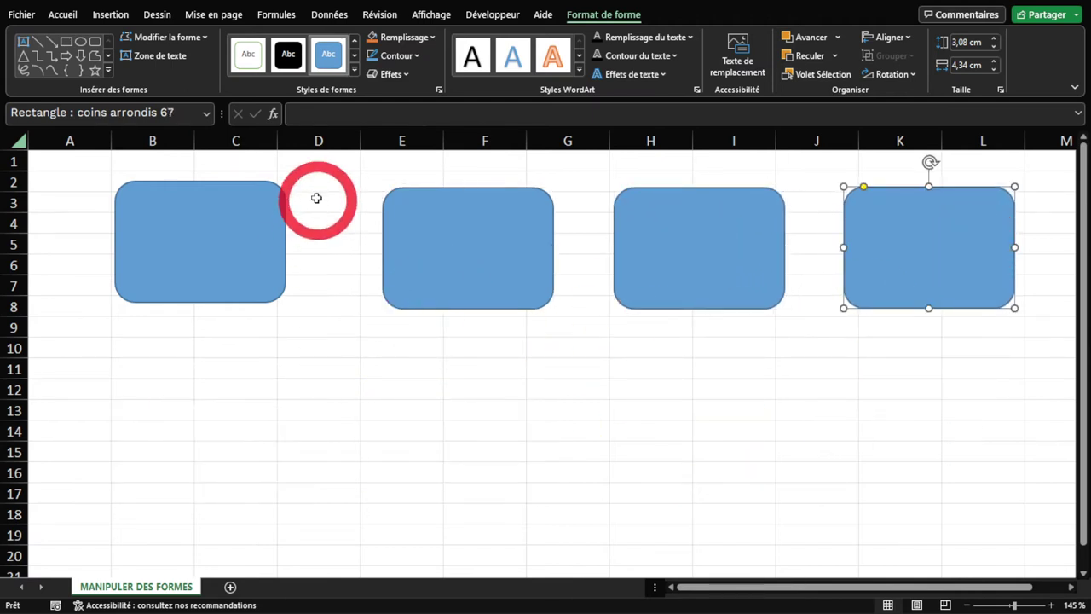
left_click(325, 160)
Select all four rectangles and use Distribuer horizontalement to space them evenly
left_click(590, 141)
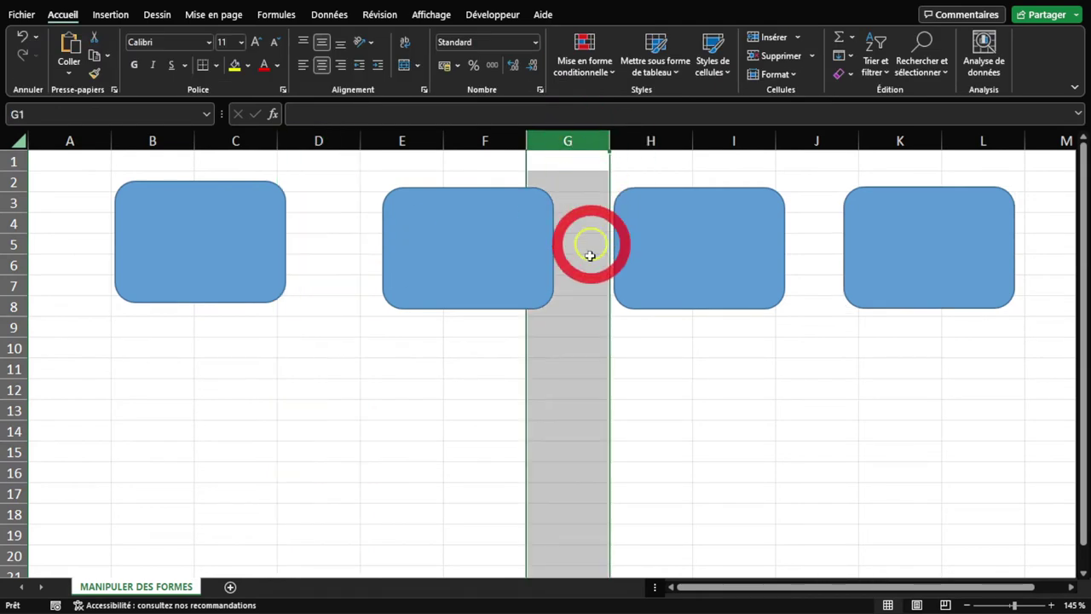
left_click(190, 260)
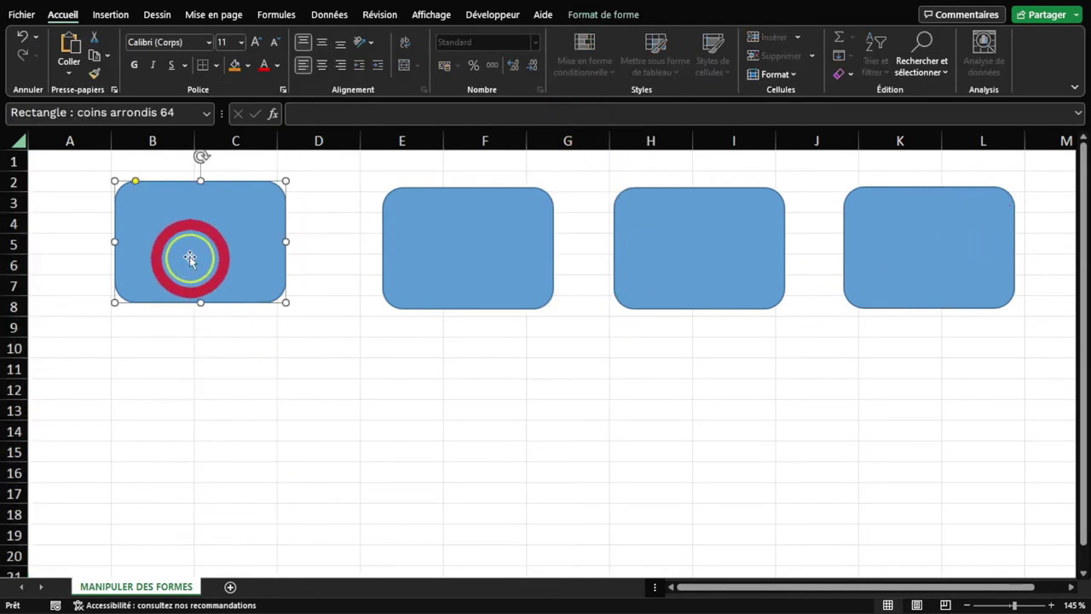
key("ctrl+a")
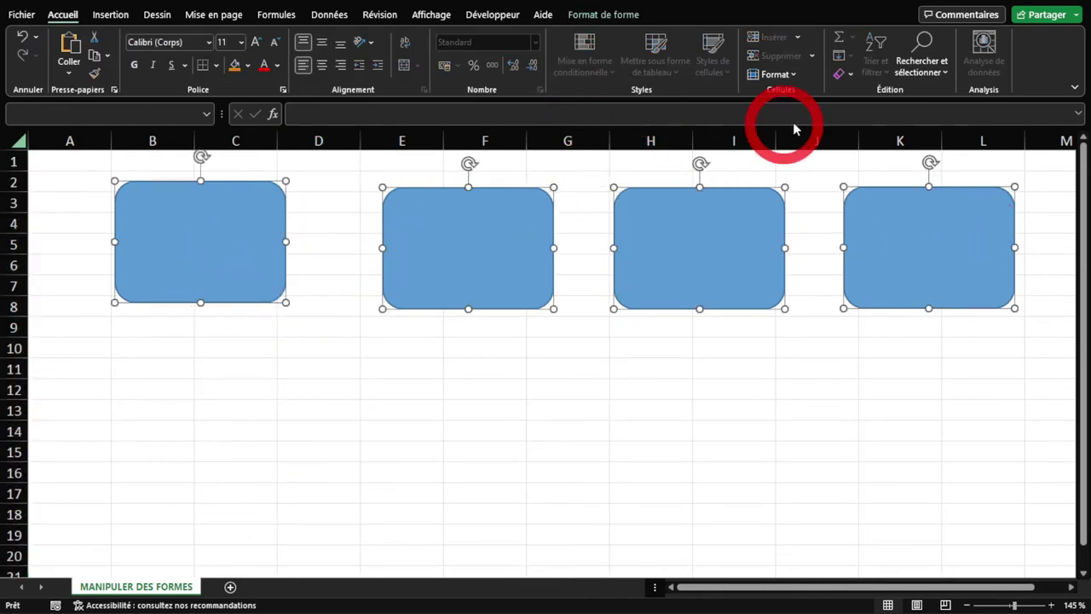
left_click(619, 21)
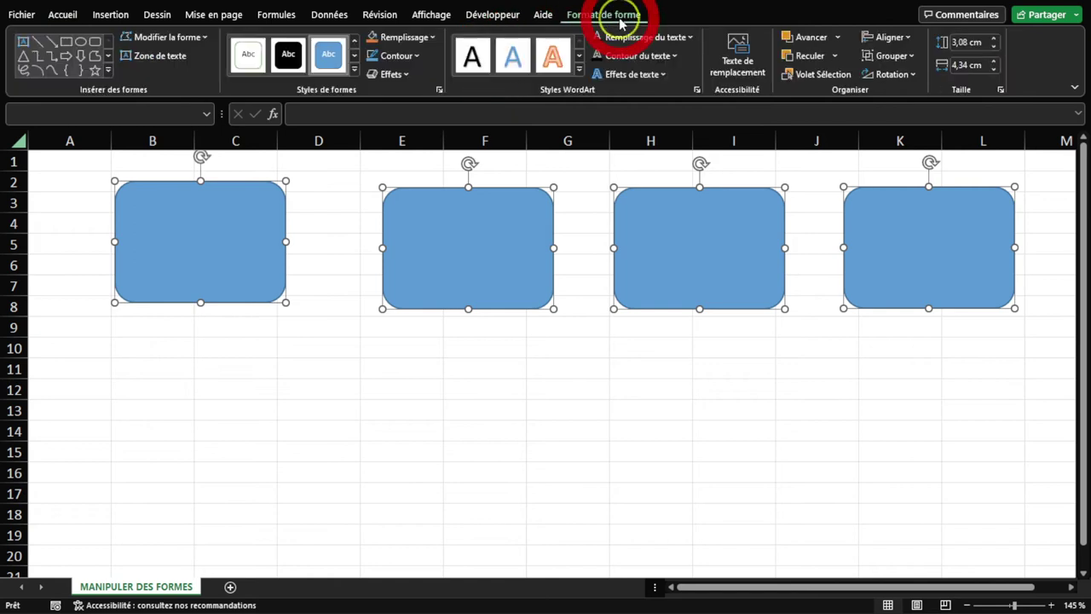
left_click(897, 39)
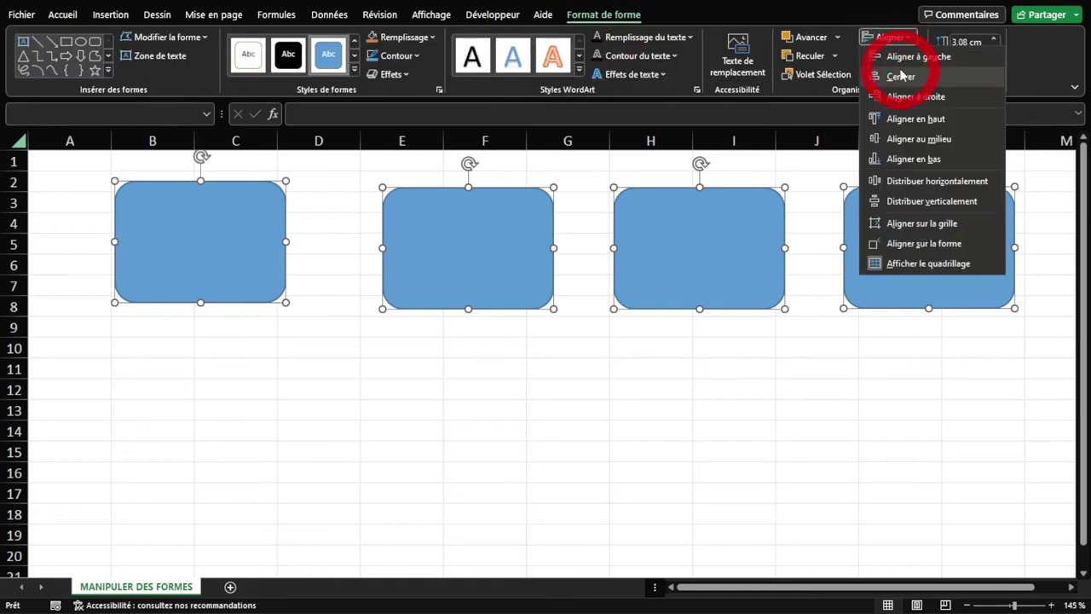
left_click(898, 182)
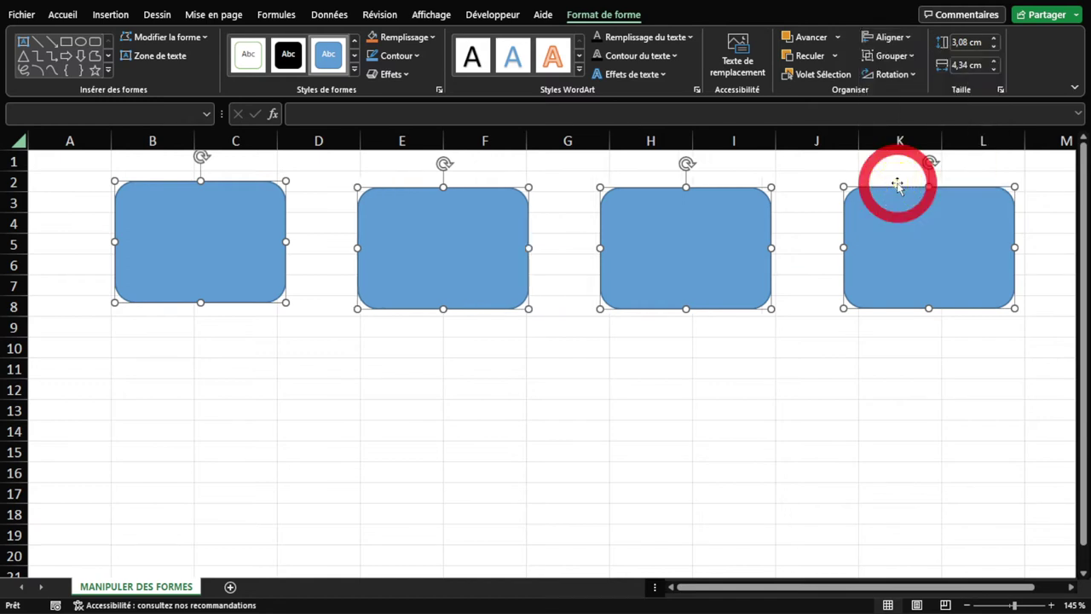
left_click(305, 141)
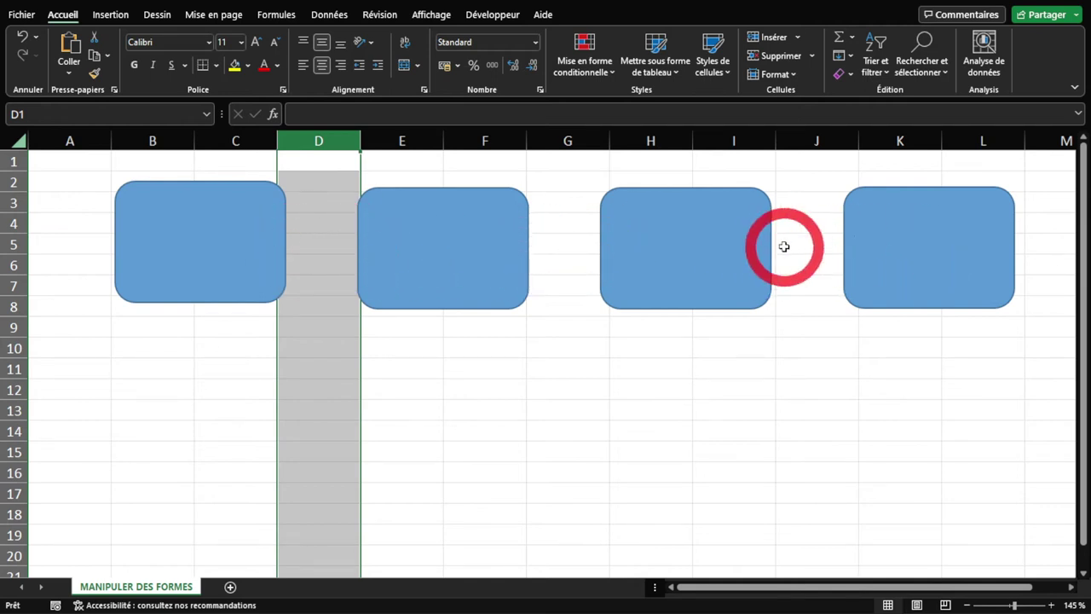
Reselect all four rectangles for further shape formatting
left_click(248, 250)
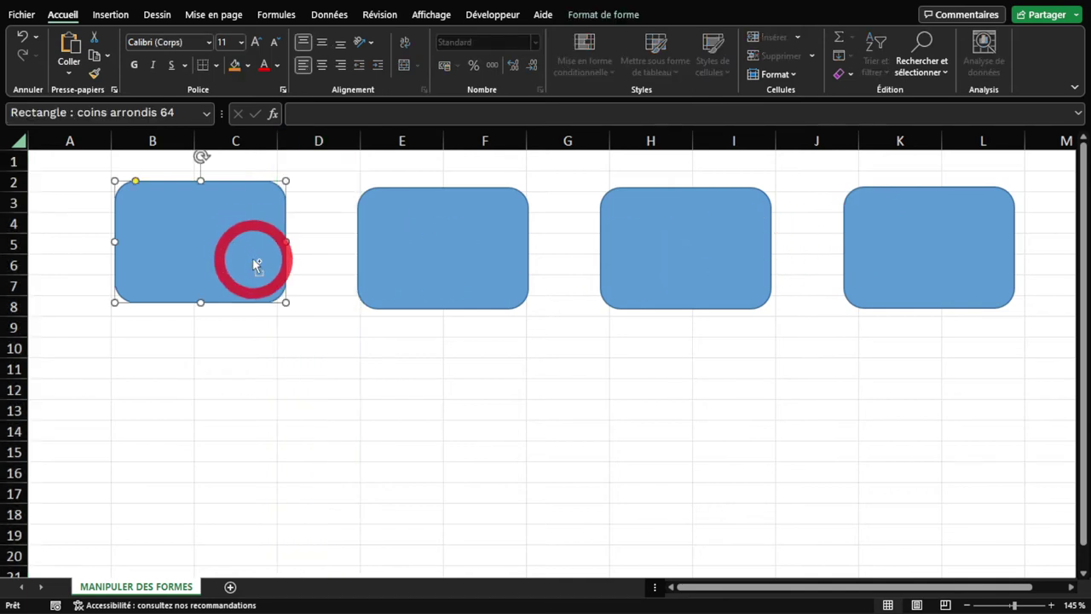
key("ctrl+a")
left_click(608, 17)
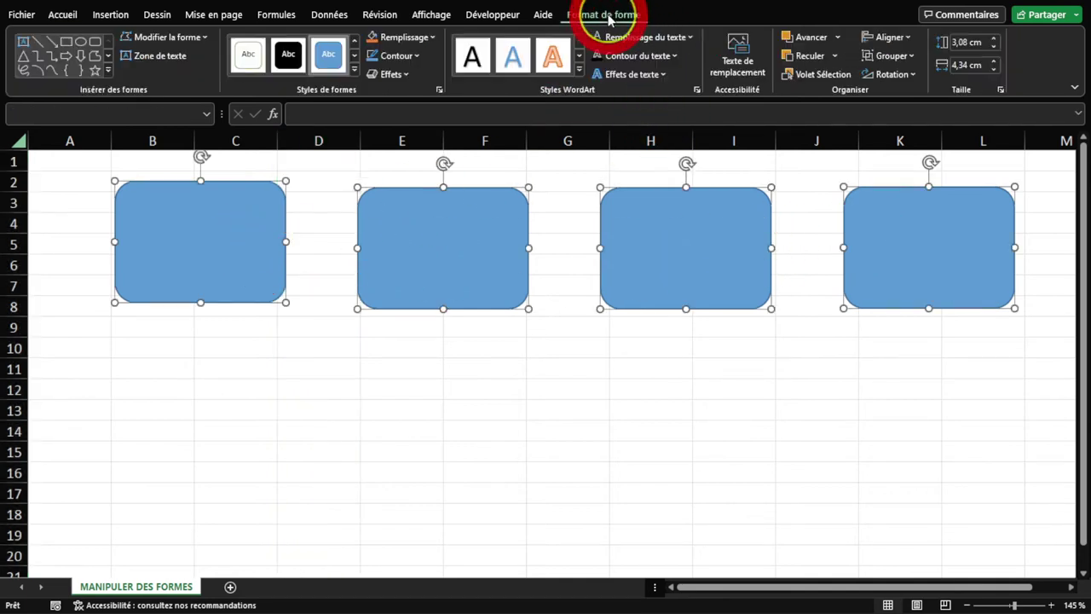
Align the four rectangles with Aligner au milieu and duplicate them as a second row around rows 11–16
left_click(886, 40)
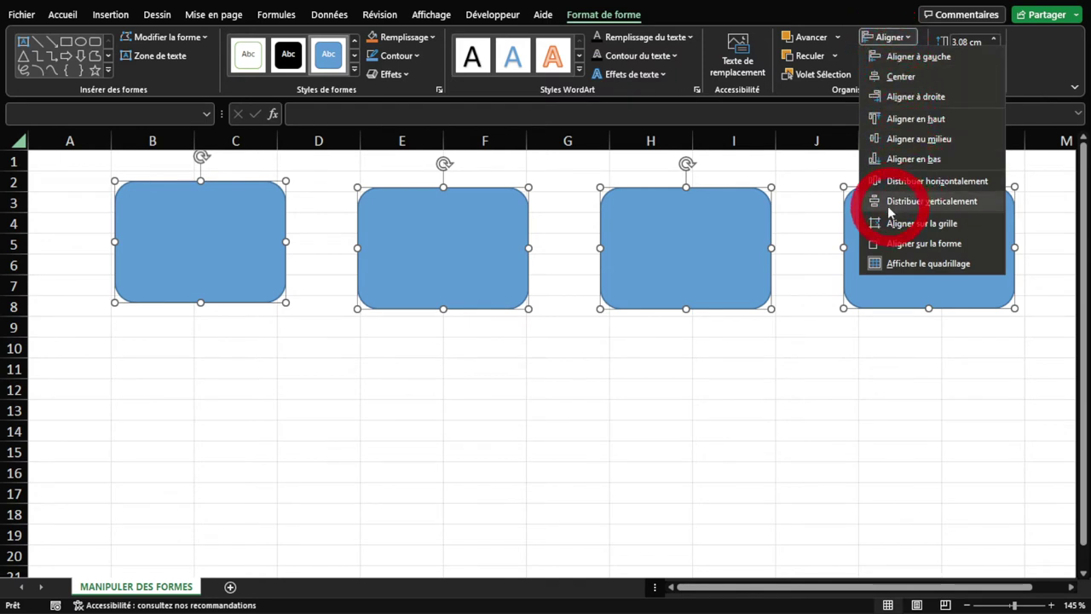
left_click(887, 139)
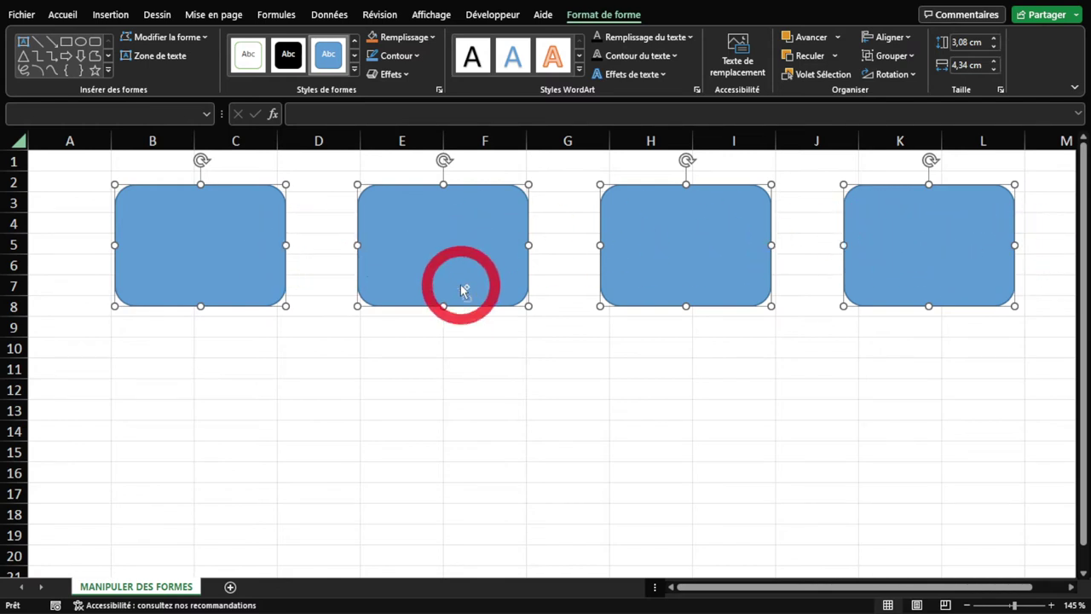
key("ctrl+d")
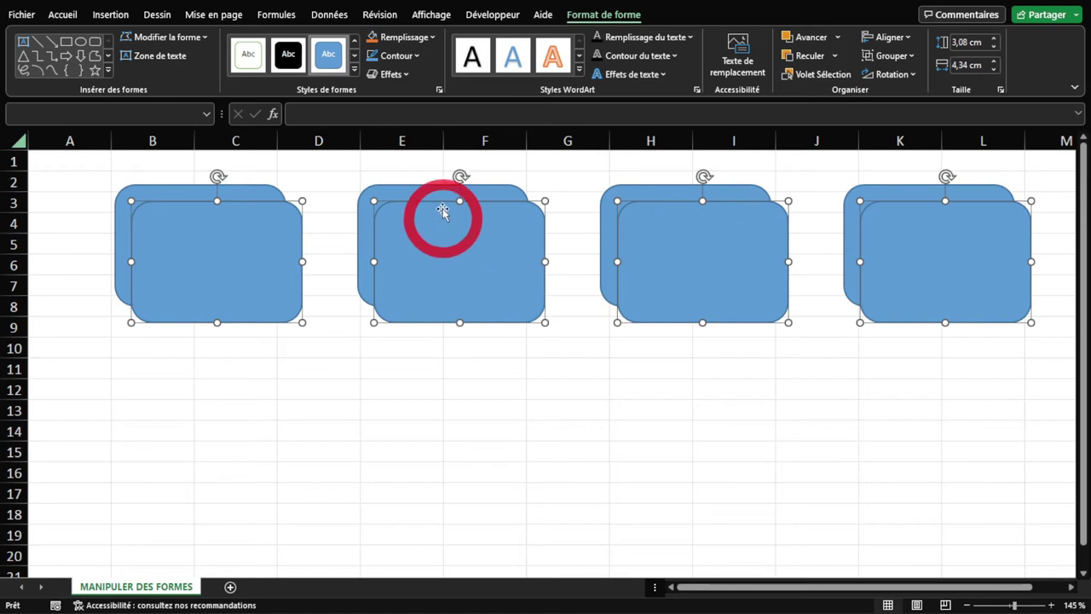
left_click_drag(446, 259, 446, 423)
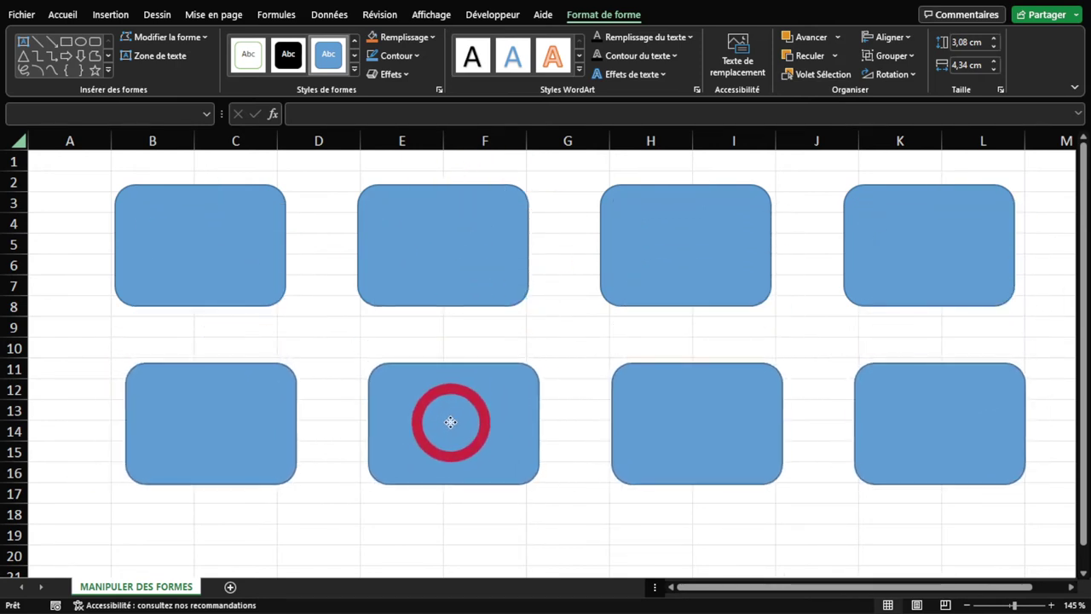
left_click_drag(447, 422, 455, 416)
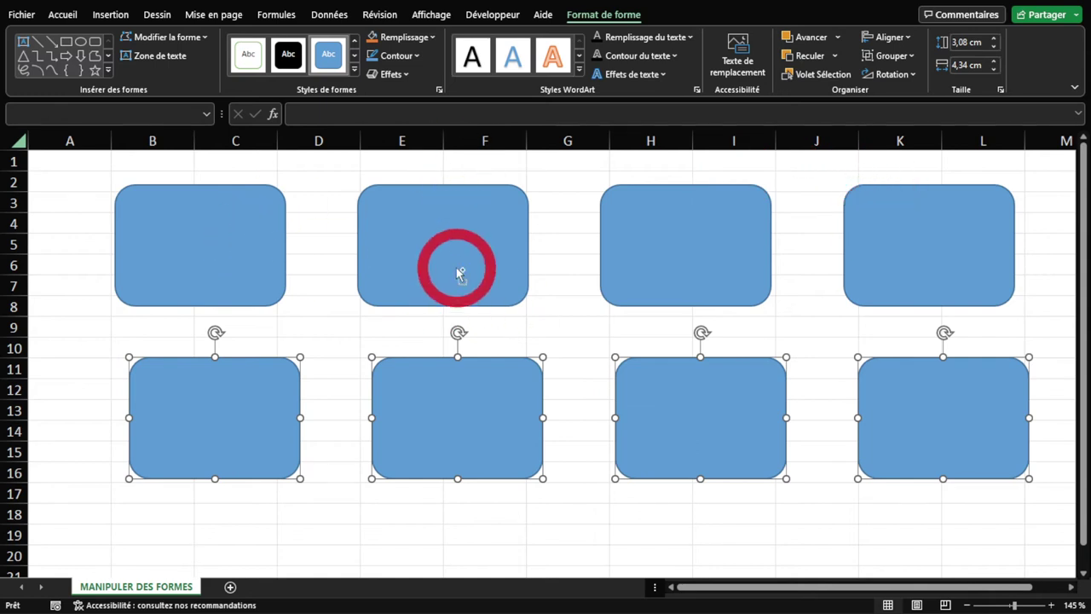
Reselect the bottom row of four rectangles and reposition it beneath the top row
left_click_drag(231, 417, 213, 398)
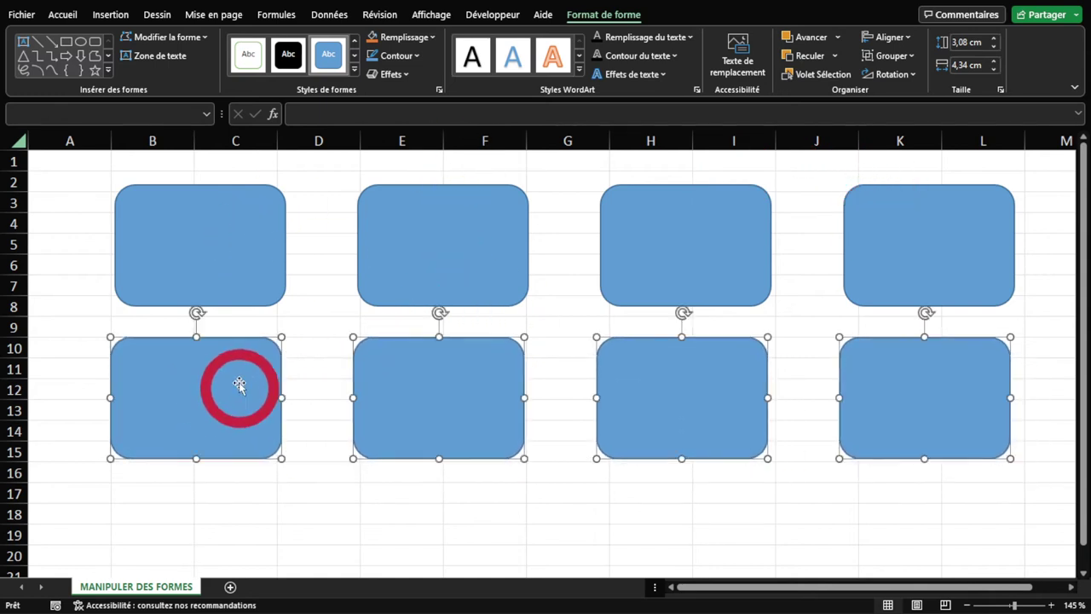
key("Escape")
left_click(176, 411)
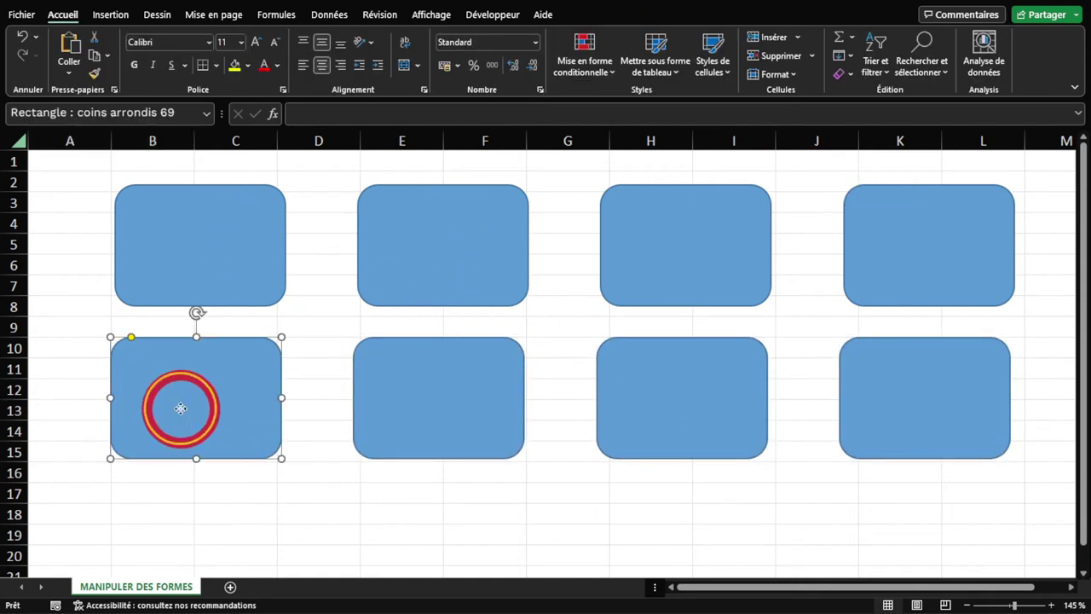
key("ctrl+a")
key("ctrl+z")
left_click_drag(221, 405, 259, 426)
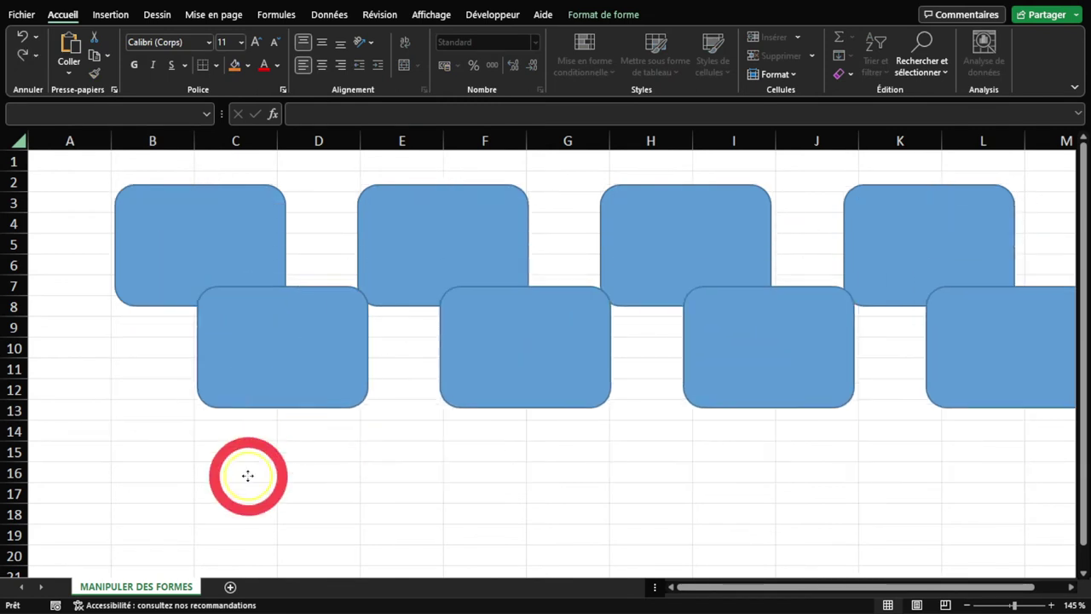
Toggle snapping to shapes and line the bottom row up under the top row in rows 10–15
left_click(609, 14)
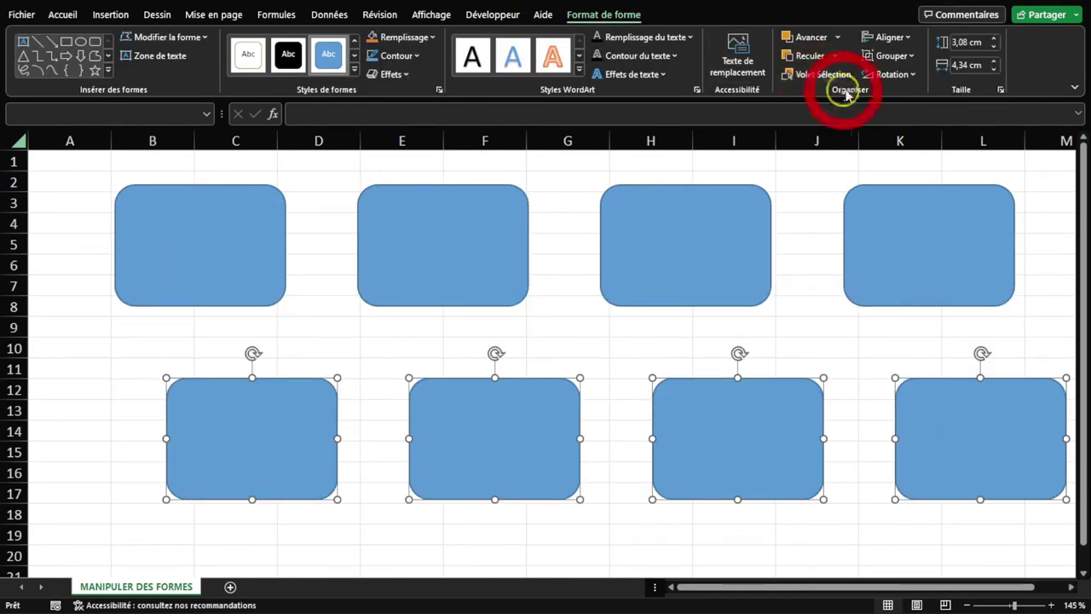
left_click(888, 41)
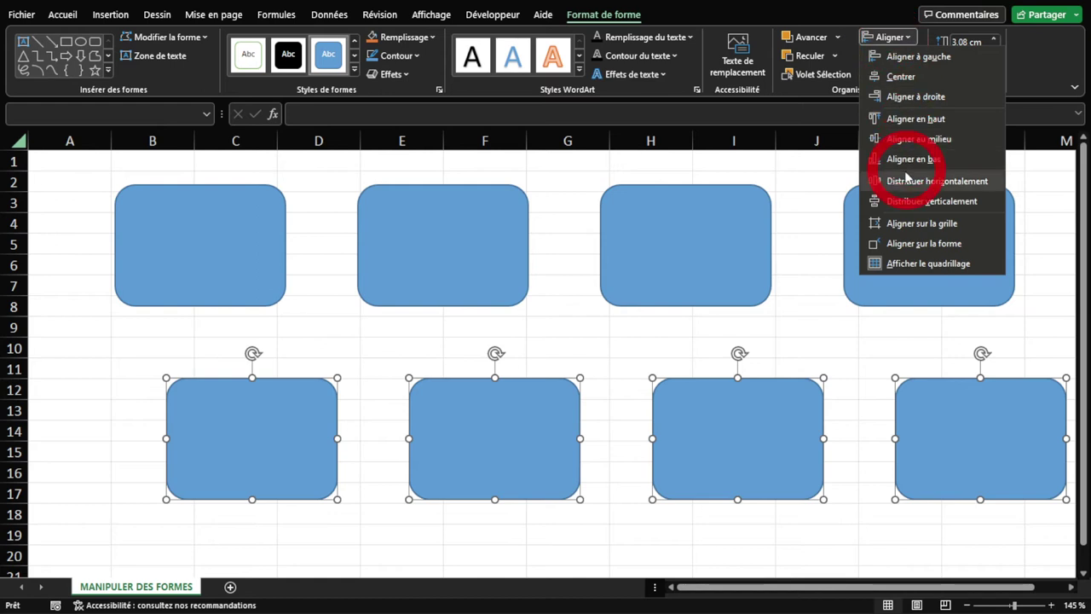
left_click(892, 243)
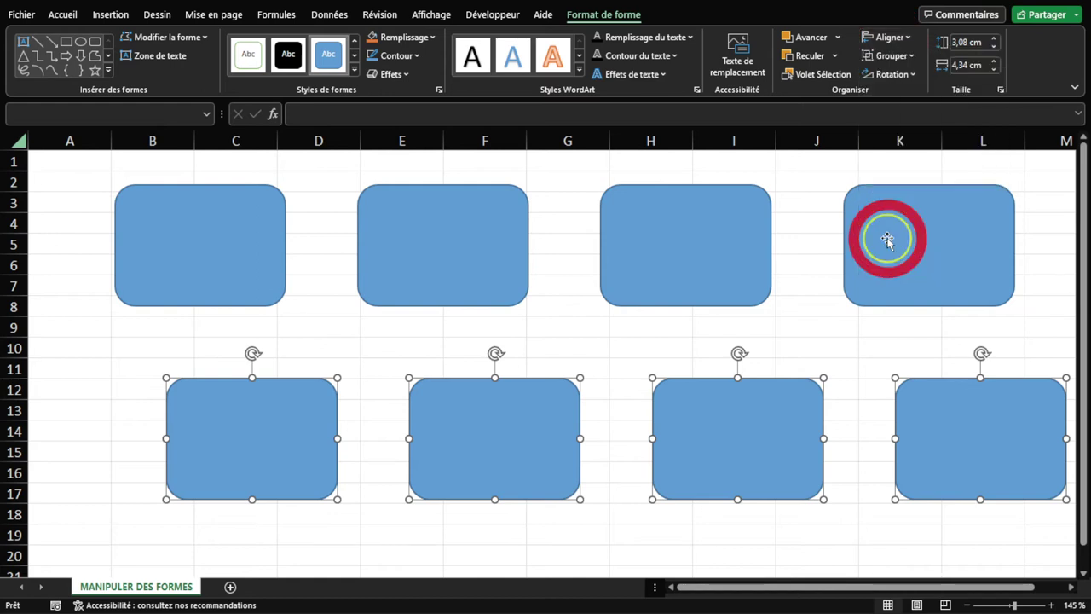
mouse_move(281, 434)
left_mouse_down()
mouse_move(225, 435)
mouse_move(226, 299)
left_mouse_up()
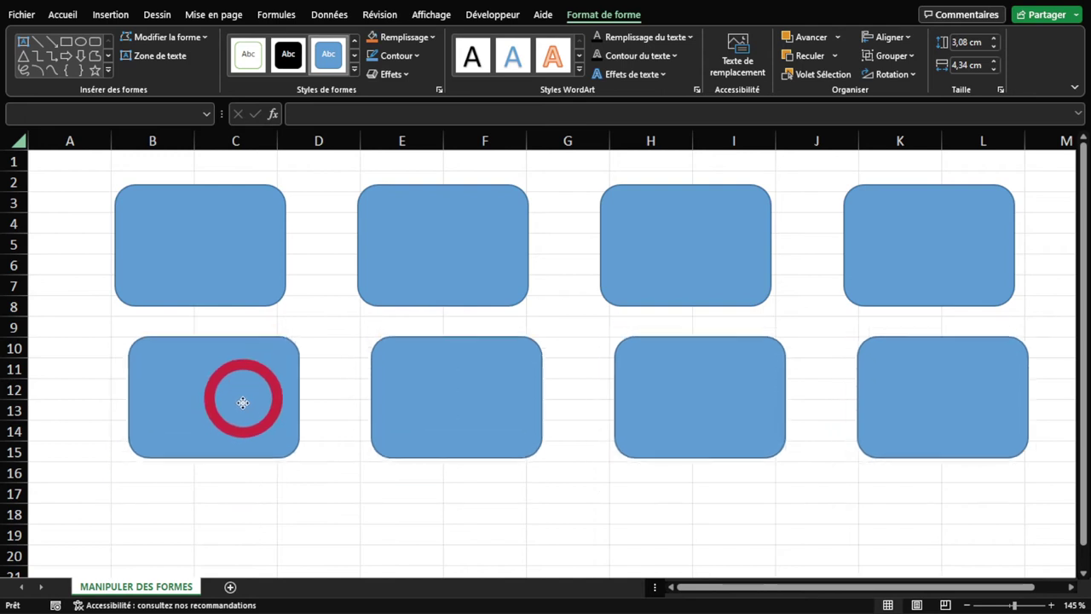
mouse_move(228, 255)
left_mouse_down()
mouse_move(227, 404)
mouse_move(255, 418)
mouse_move(283, 414)
mouse_move(217, 415)
mouse_move(229, 409)
mouse_move(231, 233)
mouse_move(229, 417)
left_mouse_up()
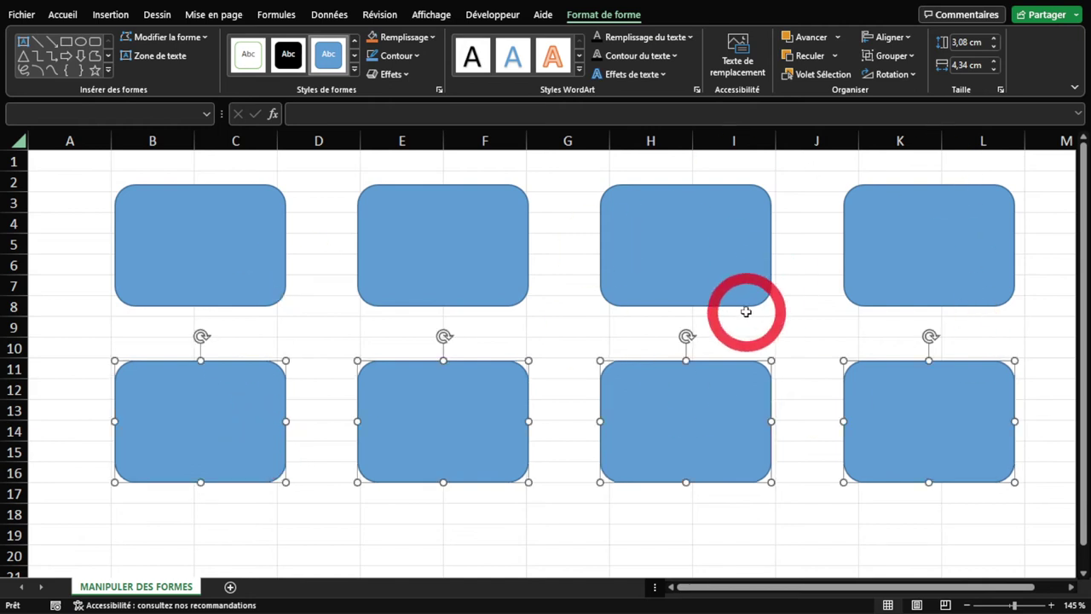
Toggle the snap-to-shape setting in the Aligner options
left_click(894, 35)
left_click(878, 244)
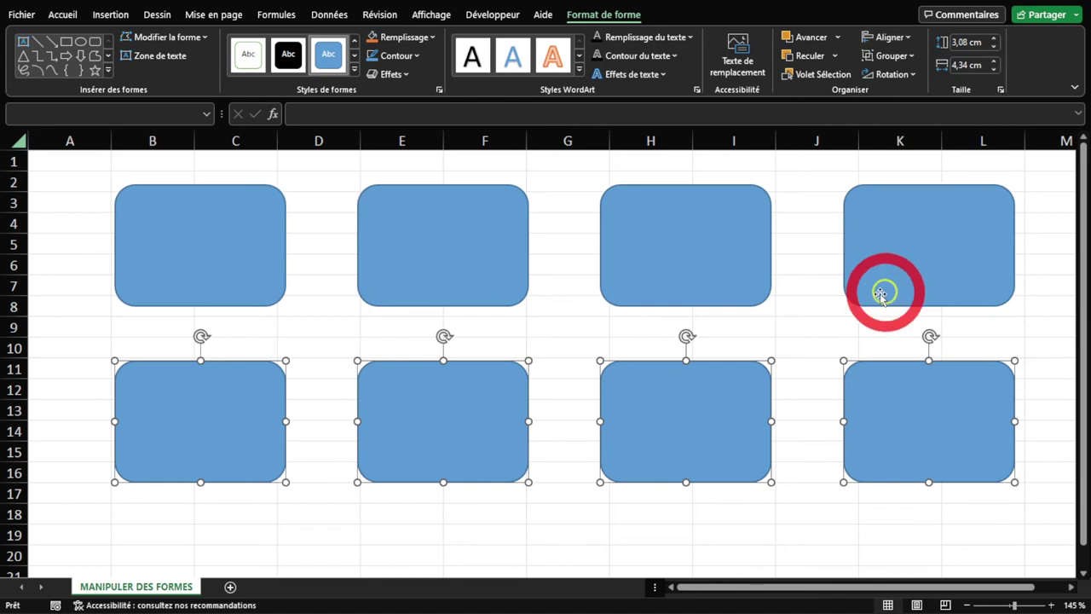
left_click(882, 41)
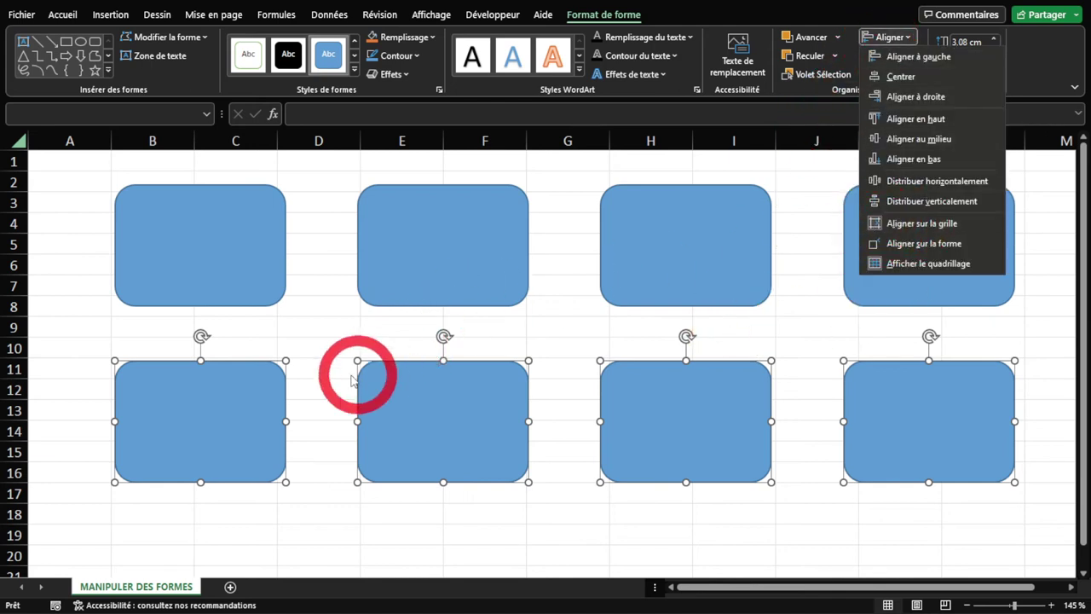
left_click(230, 401)
Select all eight rectangles and nudge them slightly down
key("ctrl+a")
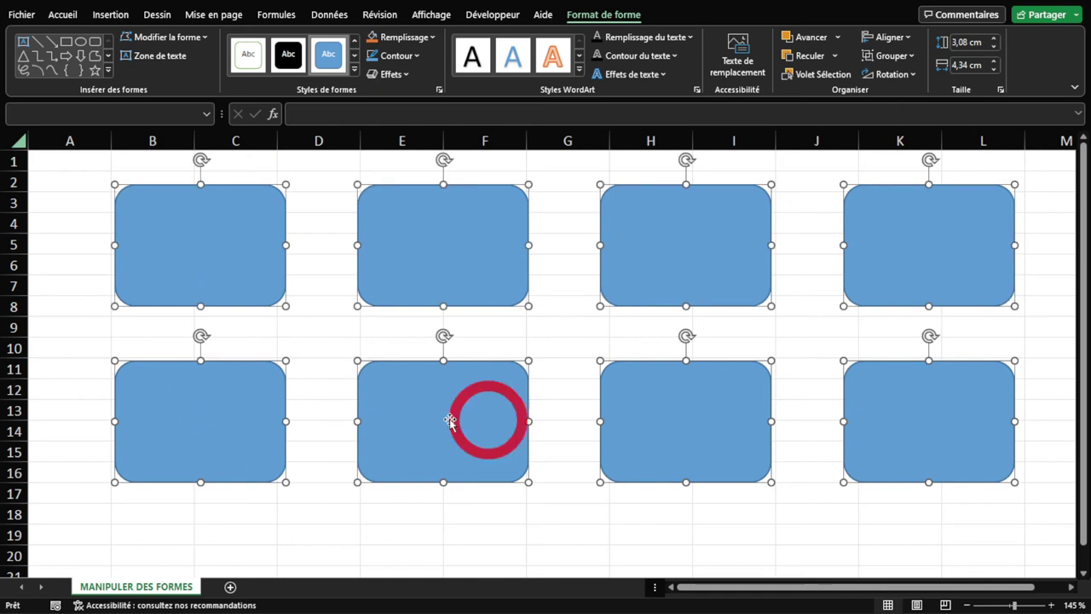
mouse_move(248, 234)
left_mouse_down()
mouse_move(244, 250)
mouse_move(246, 236)
left_mouse_up()
left_click(137, 146)
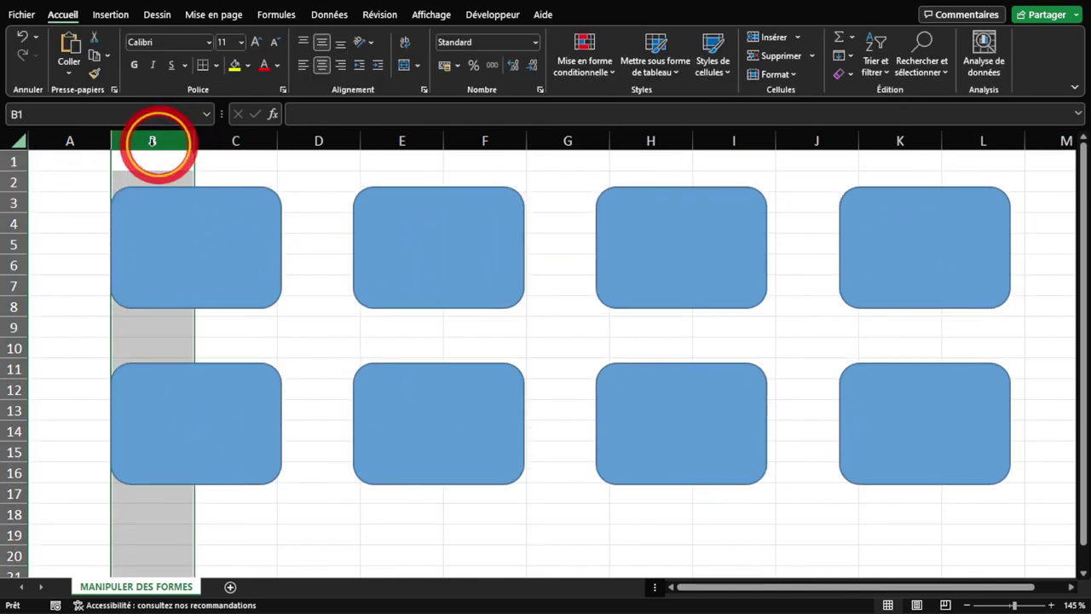
left_click(14, 203)
left_click(176, 258)
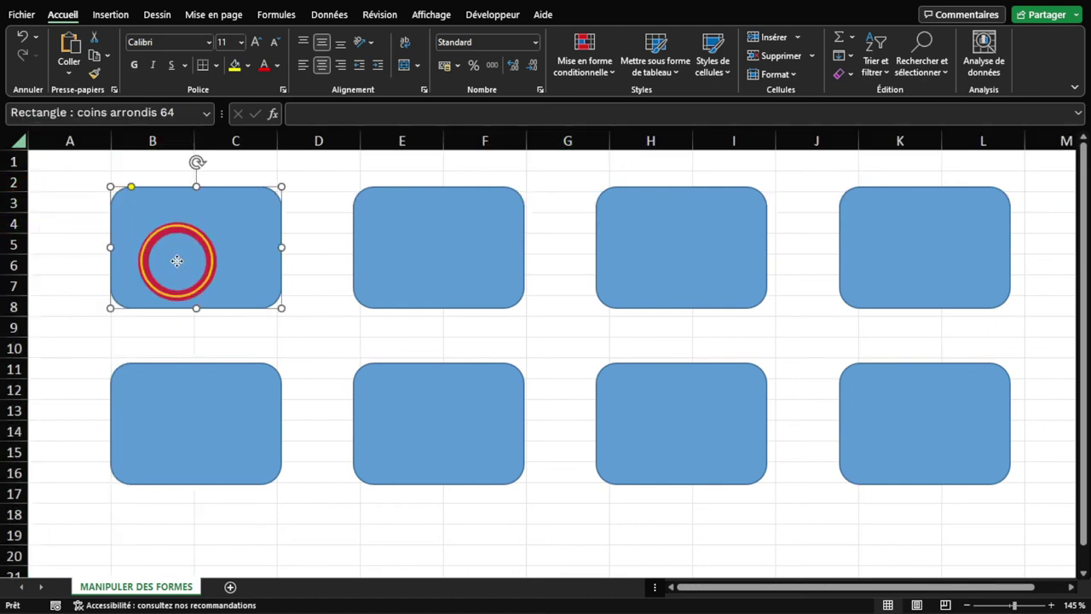
key("ctrl+a")
left_click_drag(211, 262, 208, 254)
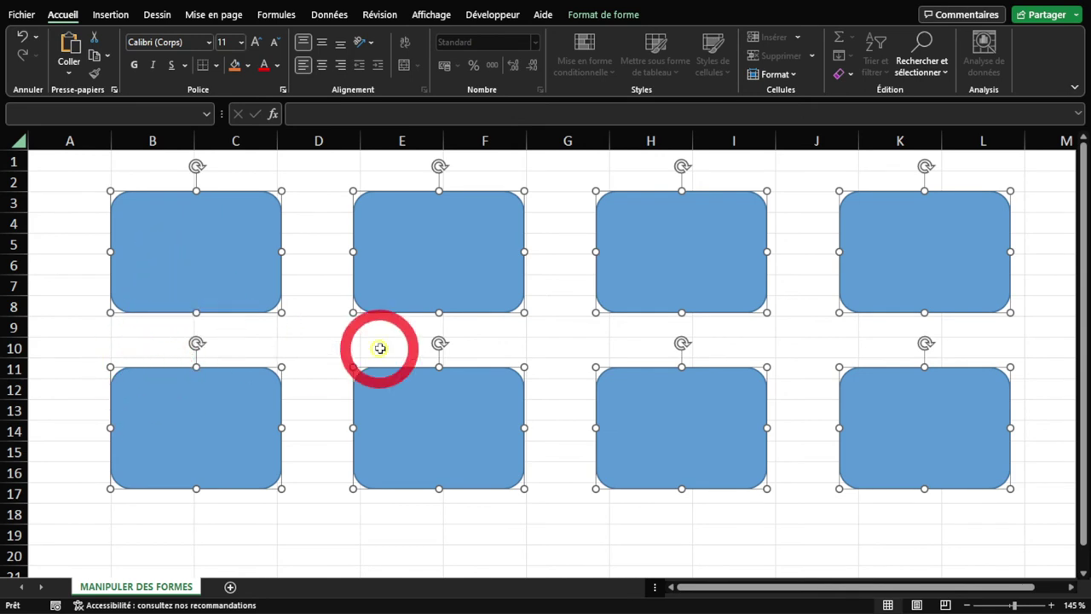
left_click(326, 324)
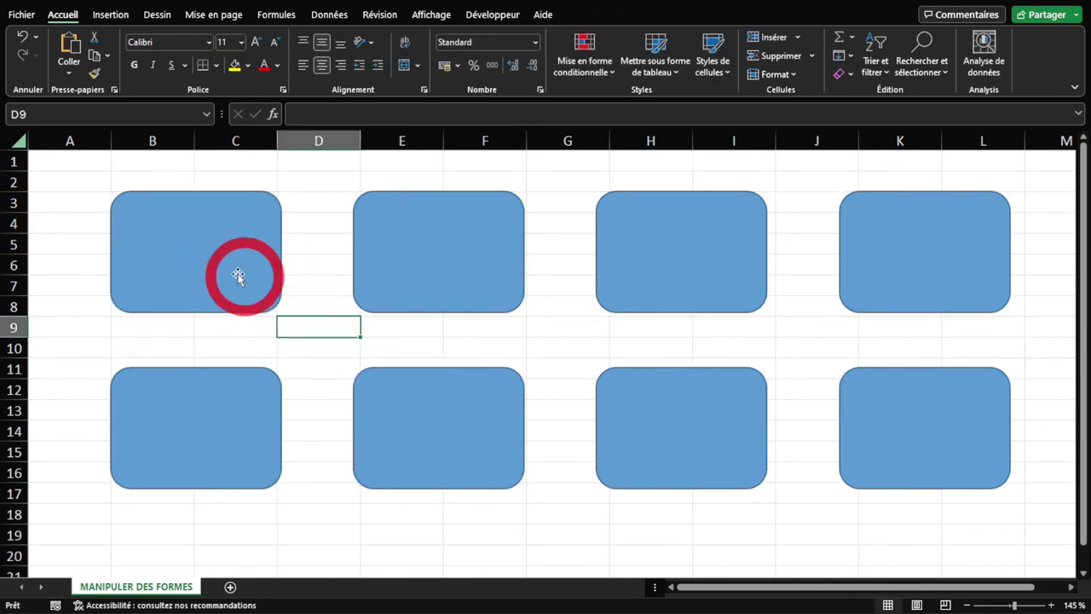
Select the four bottom rectangles and nudge them slightly up toward the top row
left_click(217, 439)
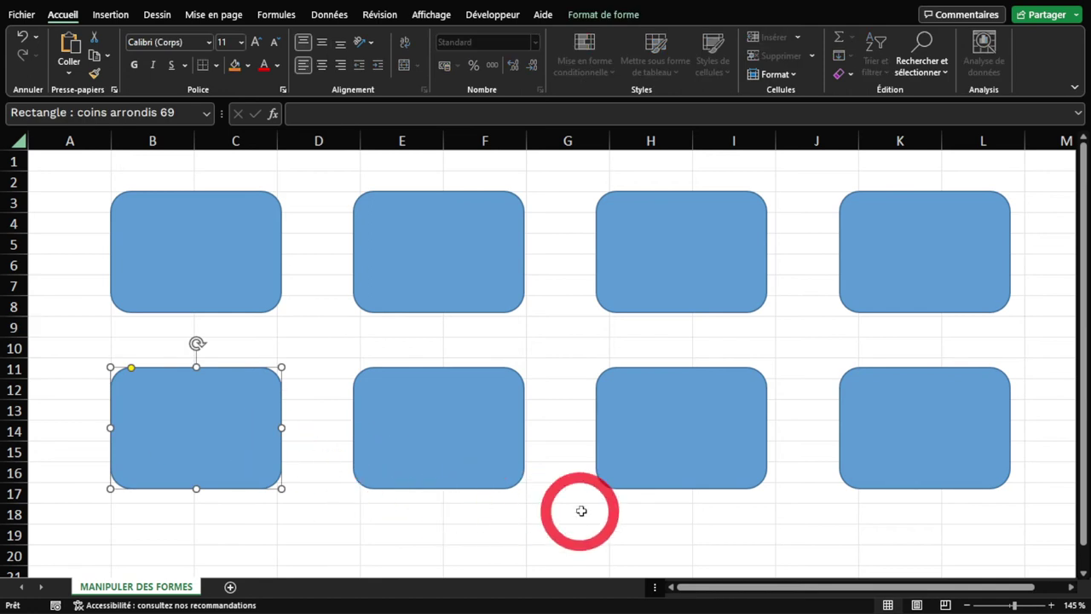
left_click(413, 428, "ctrl")
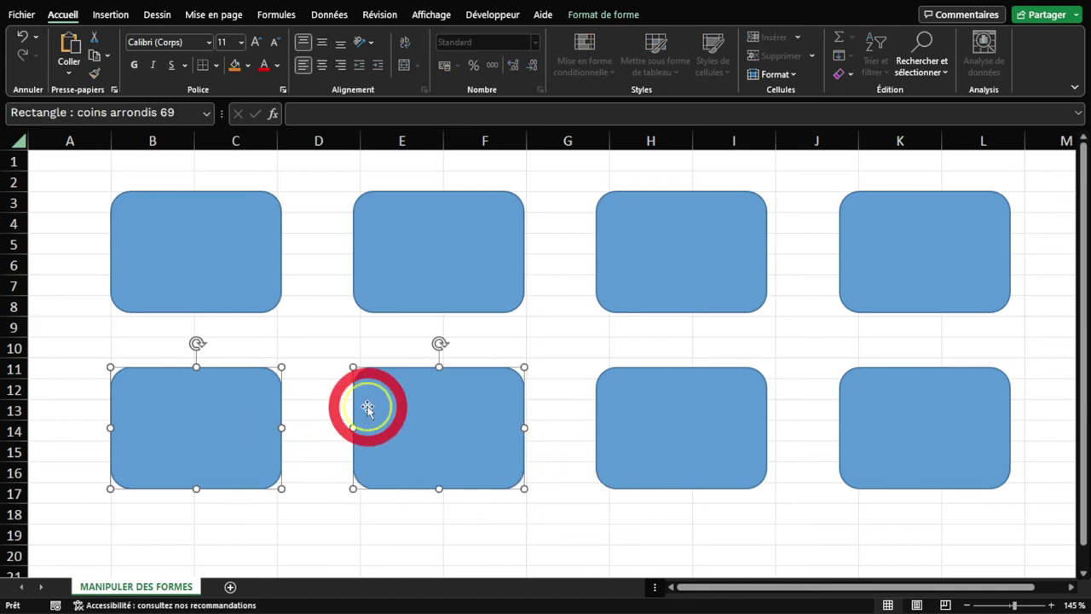
left_click(647, 436, "ctrl")
left_click(954, 435, "ctrl")
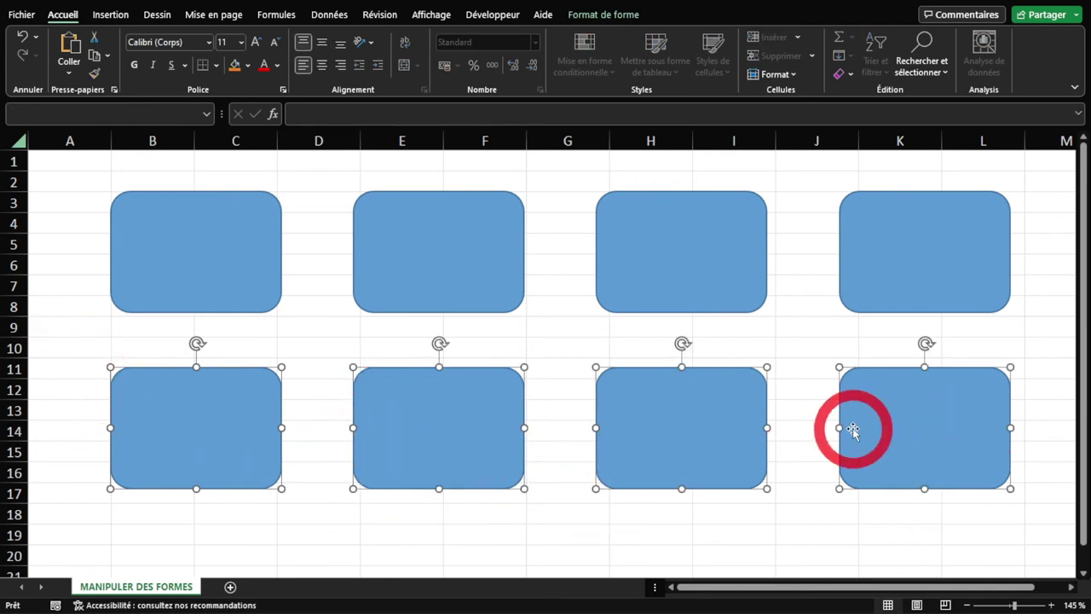
left_click_drag(212, 426, 219, 417)
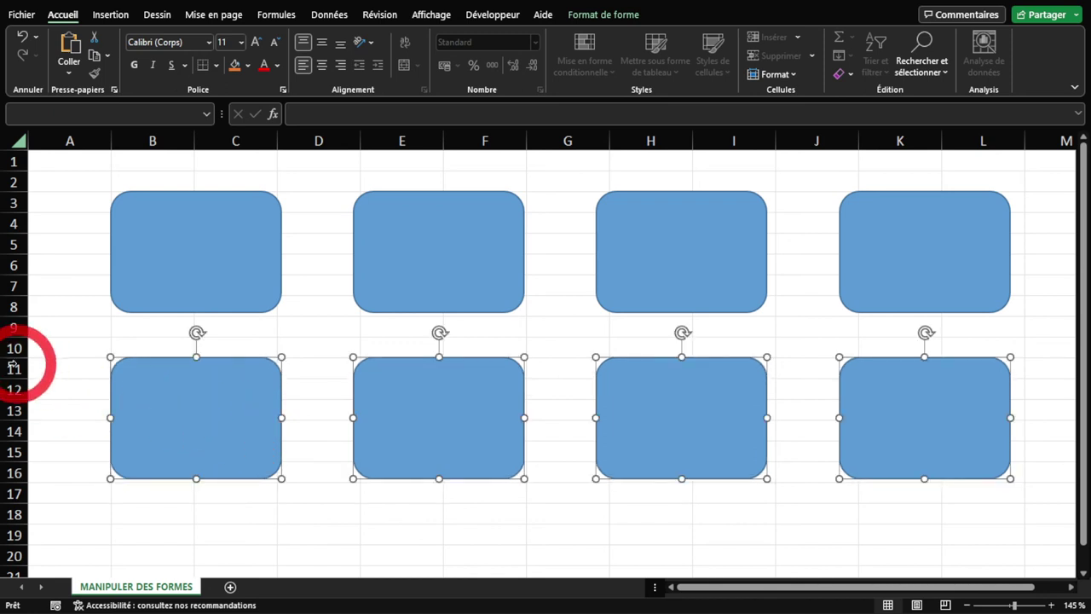
left_click(13, 367)
left_click(345, 329)
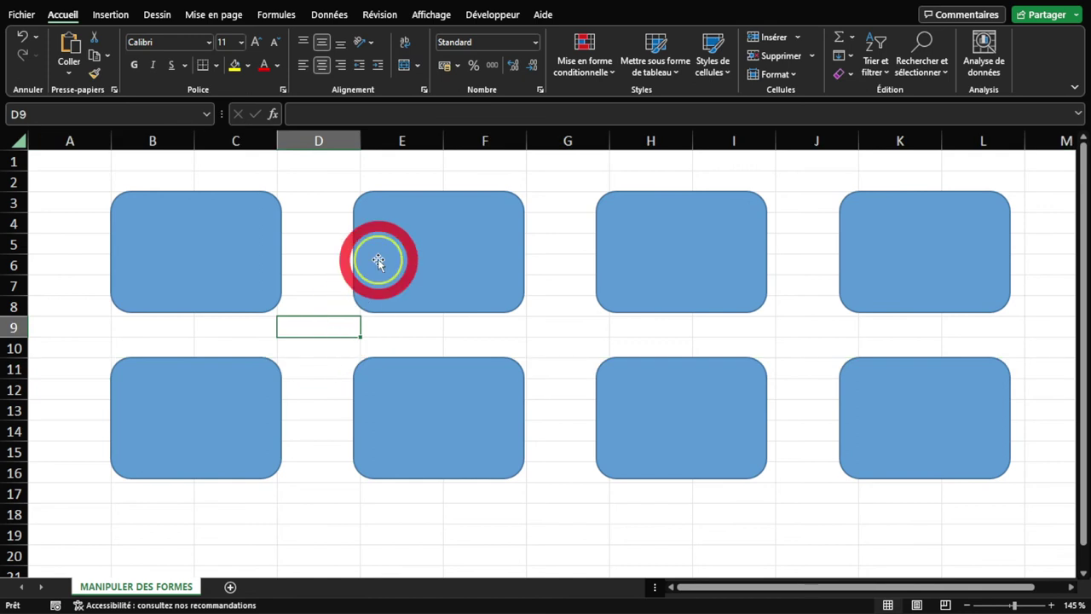
left_click(430, 14)
Untick Quadrillage and move all eight rectangles slightly down to rows 4–9 and 12–17
left_click(437, 67)
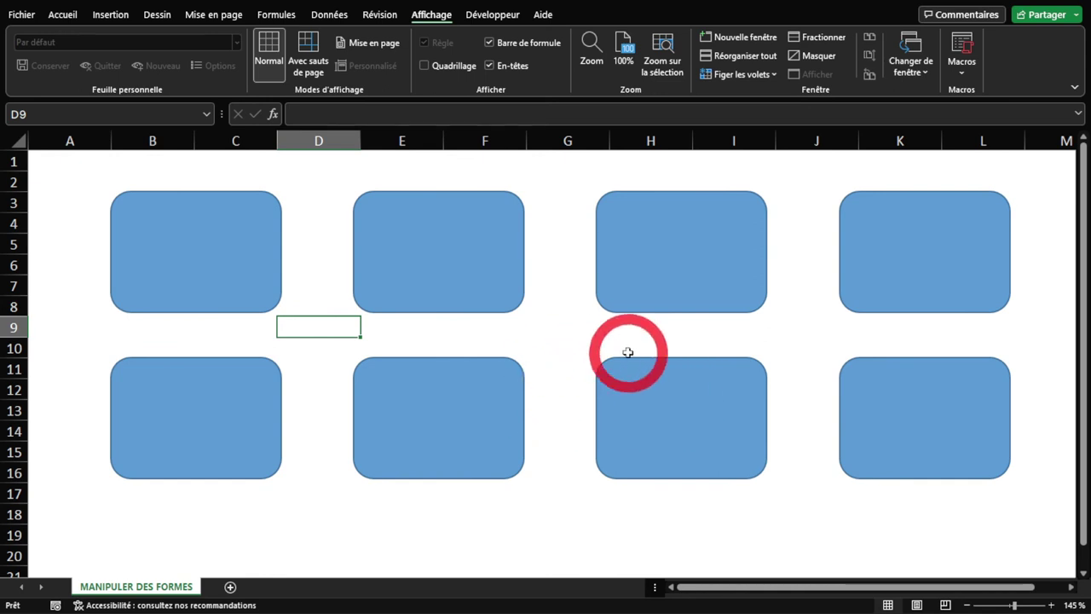
left_click(221, 270)
key("ctrl+a")
left_click_drag(390, 275, 399, 297)
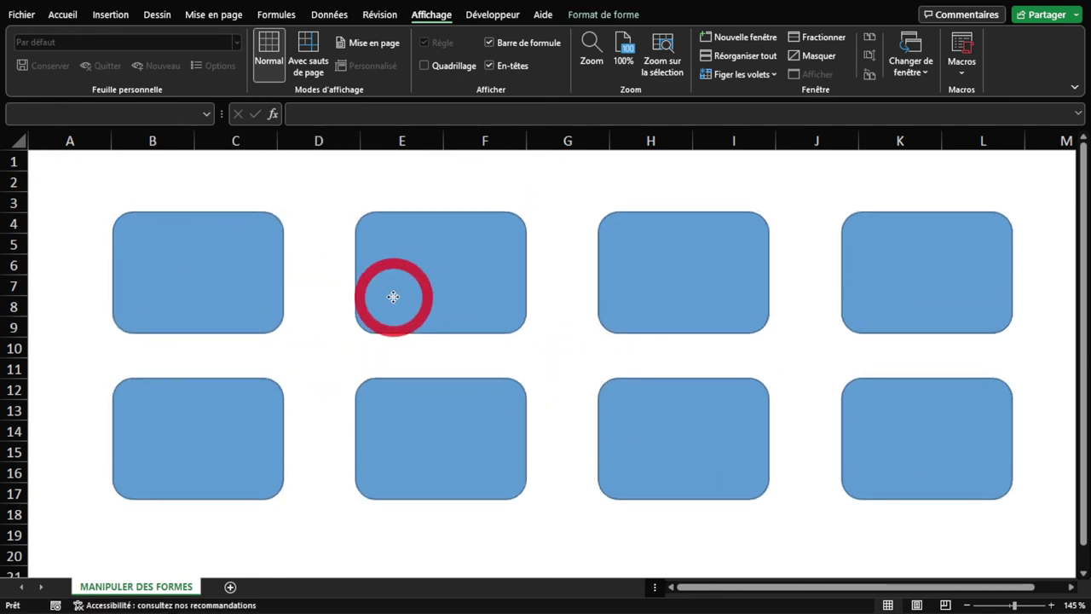
left_click_drag(392, 297, 396, 300)
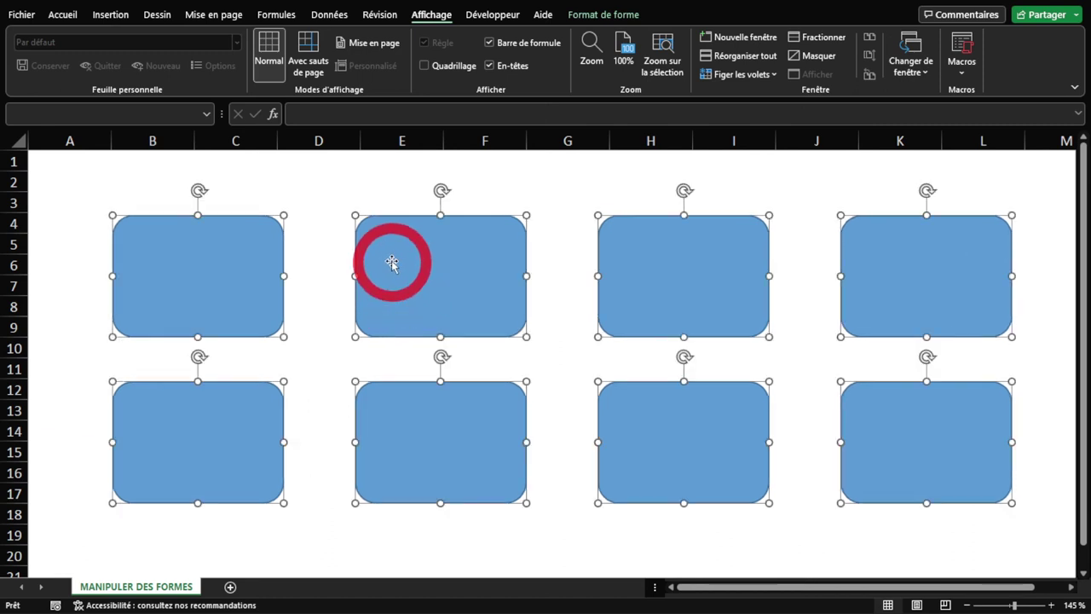
Deselect the shapes and make cell D3 the active cell
left_click(341, 223)
left_click(328, 196)
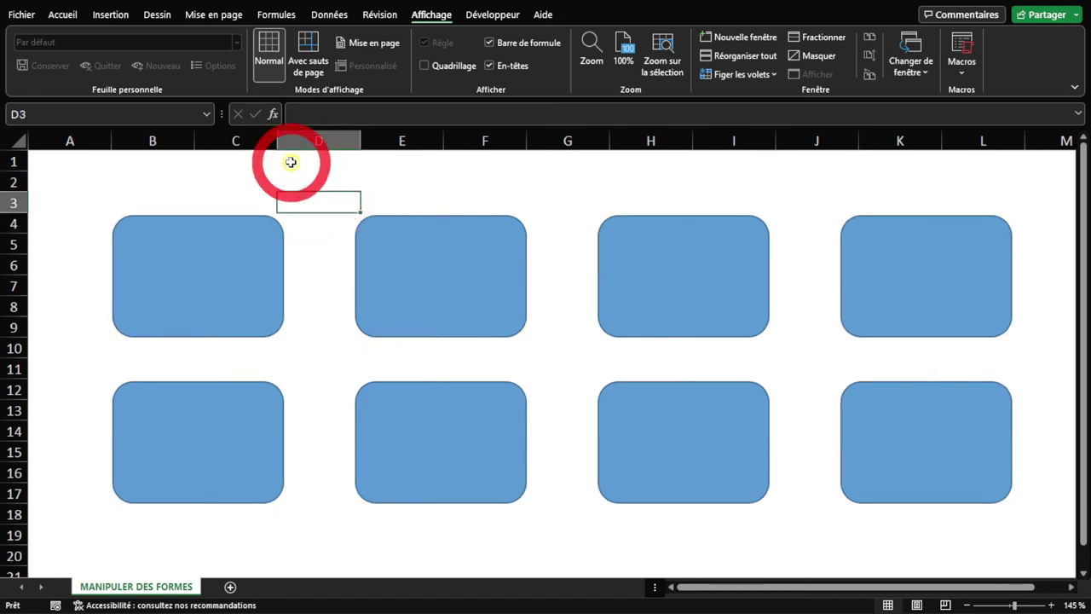
left_click(488, 15)
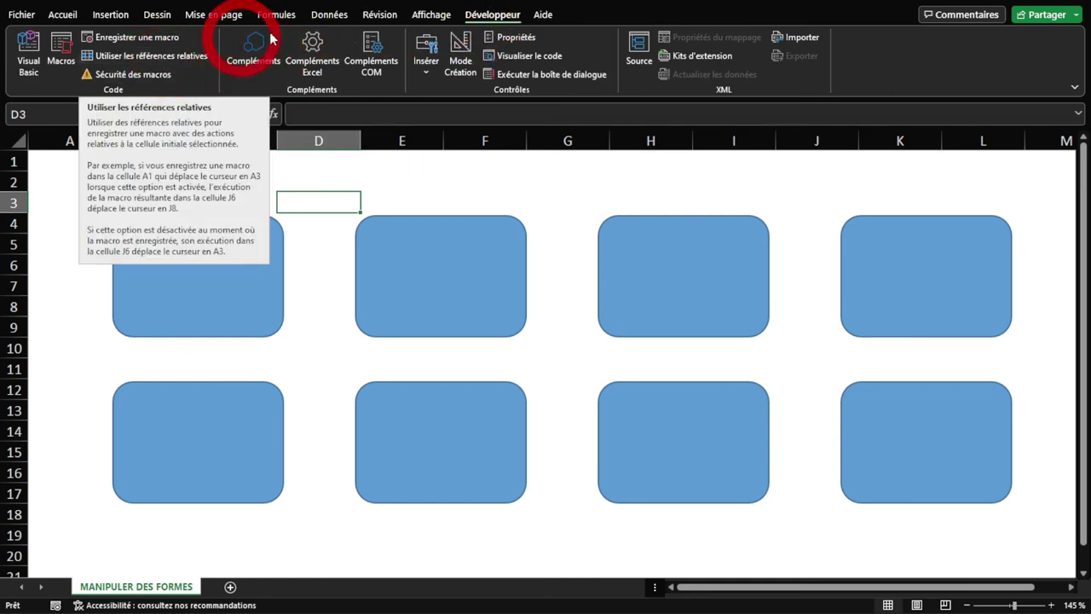
Record CreerUneFeuille: add sheet Feuil6, return to MANIPULER DES FORMES, then stop recording
left_click(141, 36)
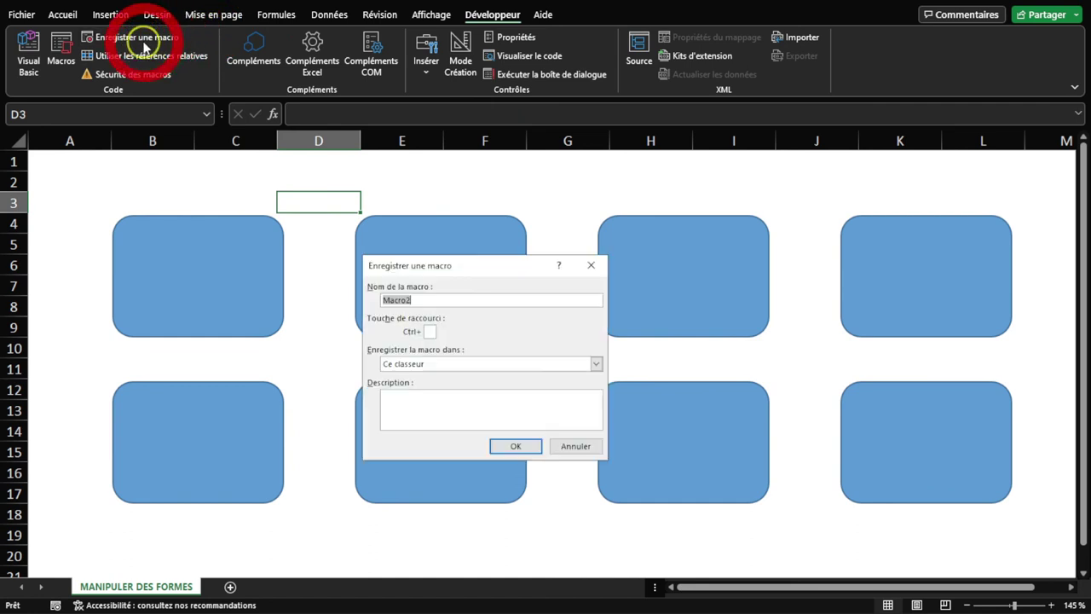
type("CreerUneFeuille")
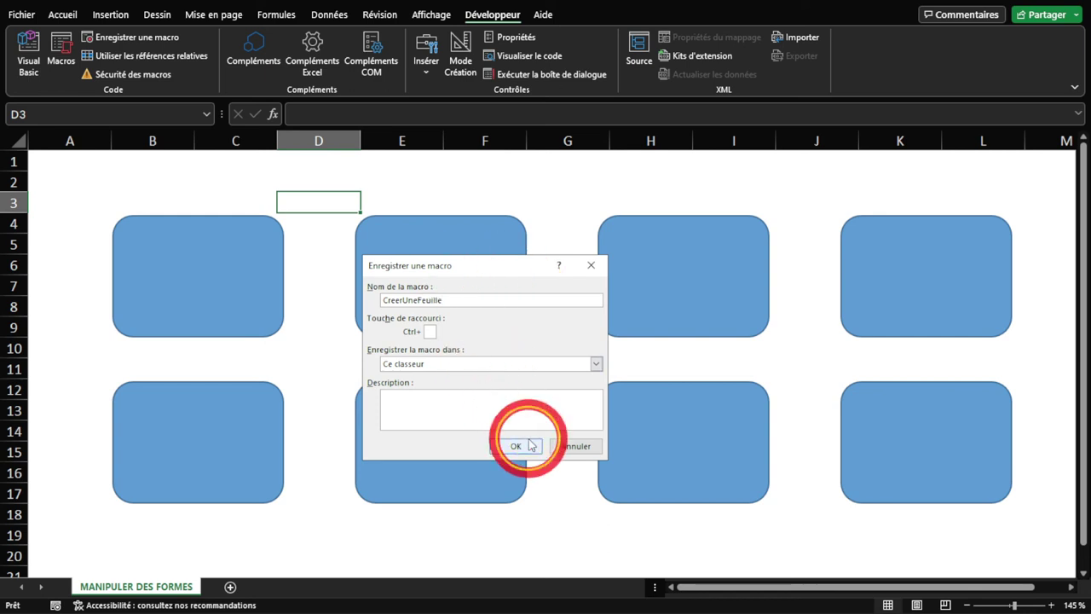
left_click(530, 445)
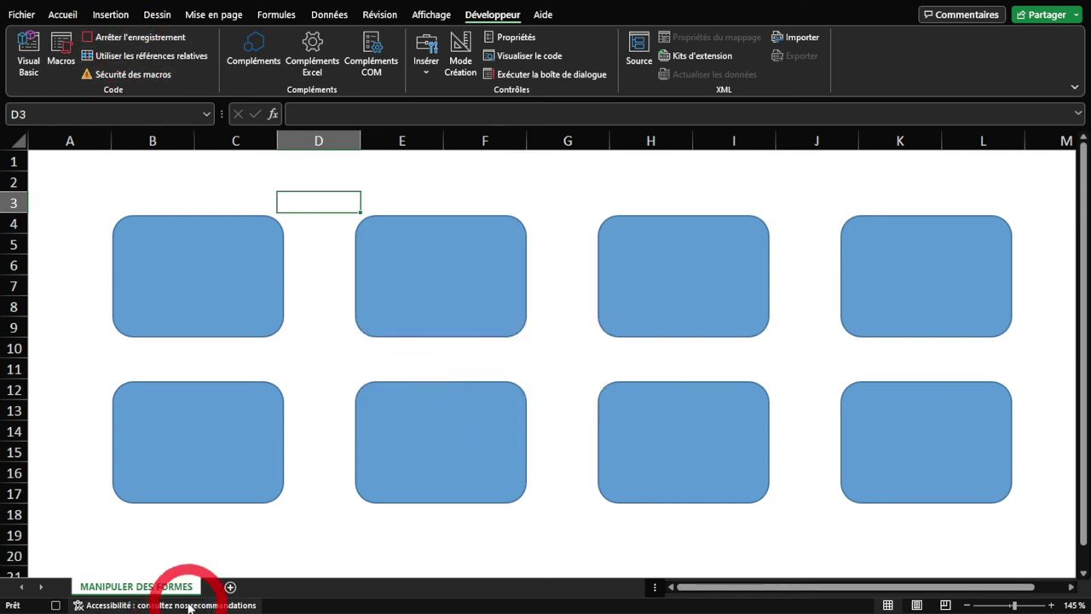
left_click(230, 587)
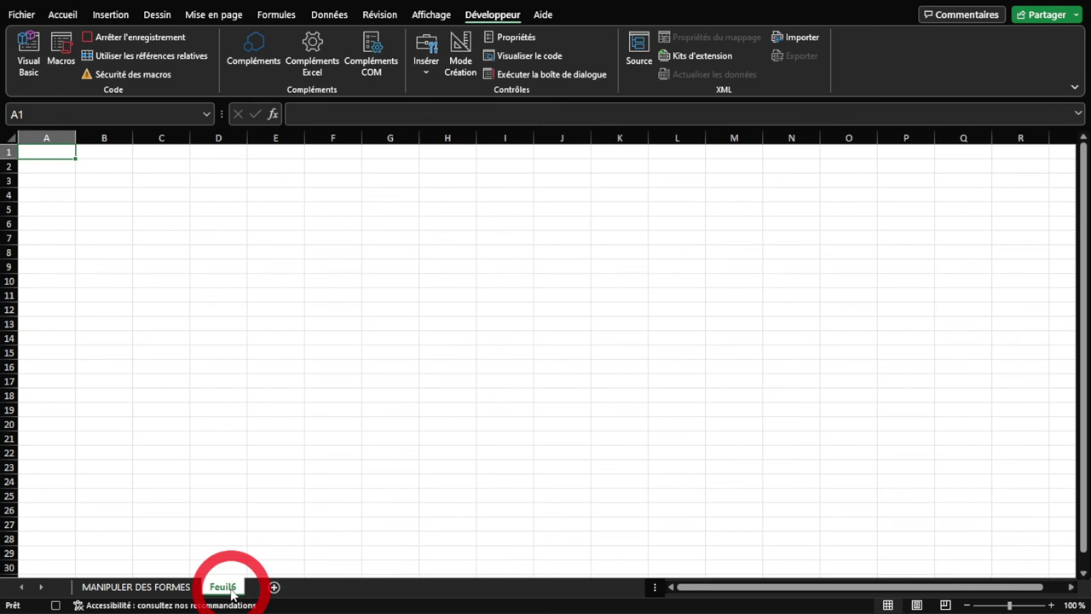
left_click(170, 586)
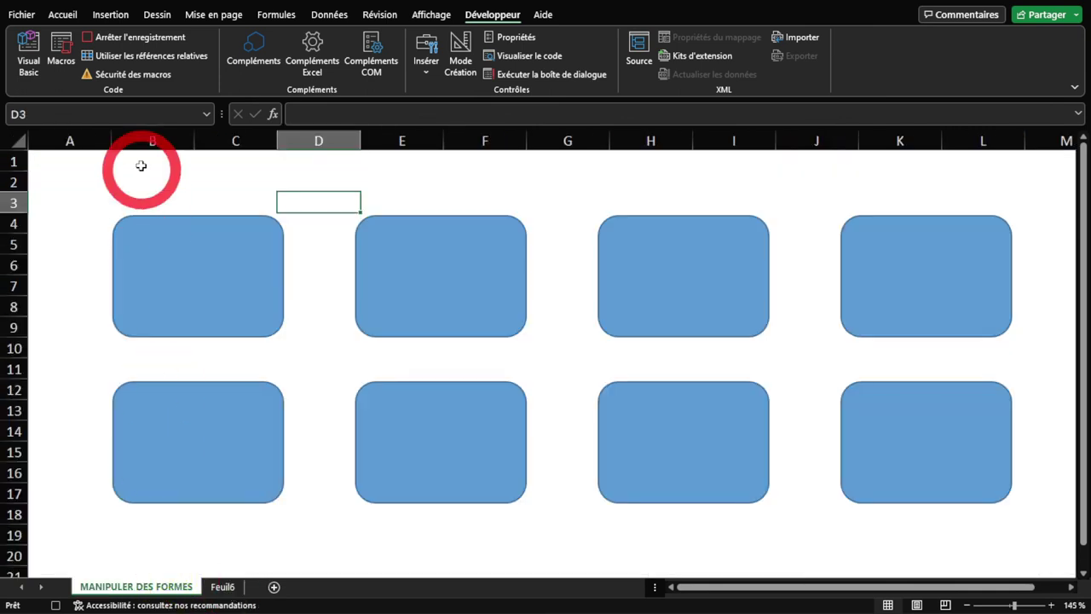
left_click(104, 35)
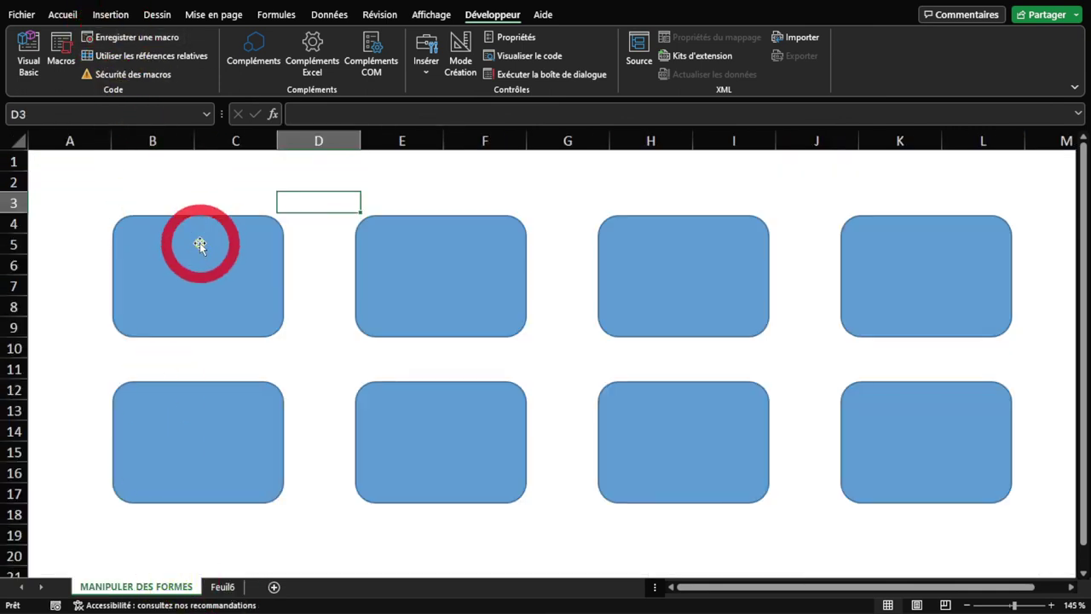
Type the label CREER UNE FEUILLE into the top-left rounded rectangle
left_click(214, 290)
left_click(98, 58)
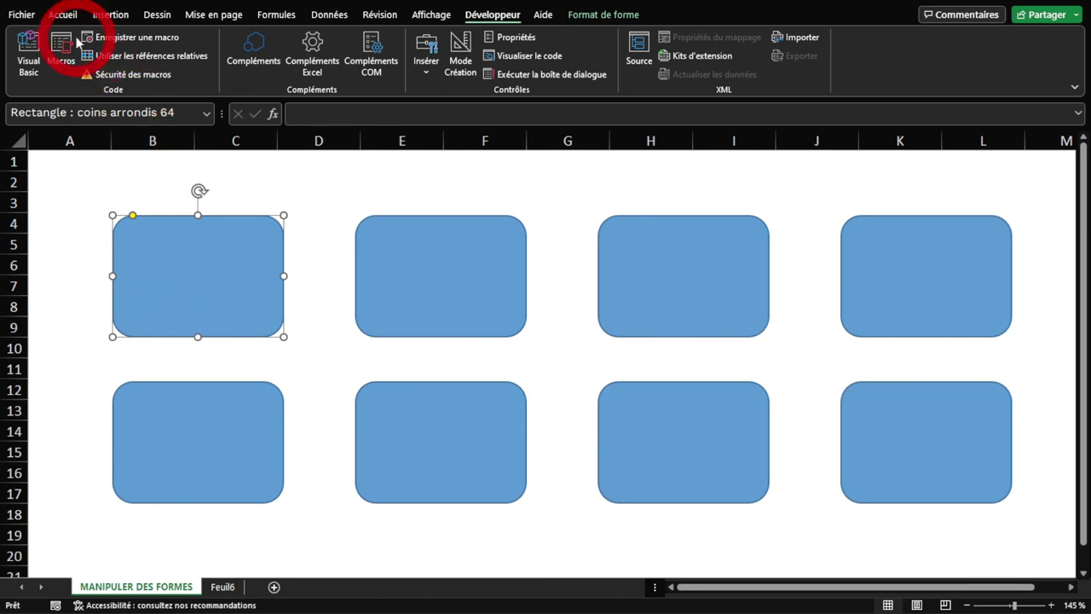
left_click(60, 14)
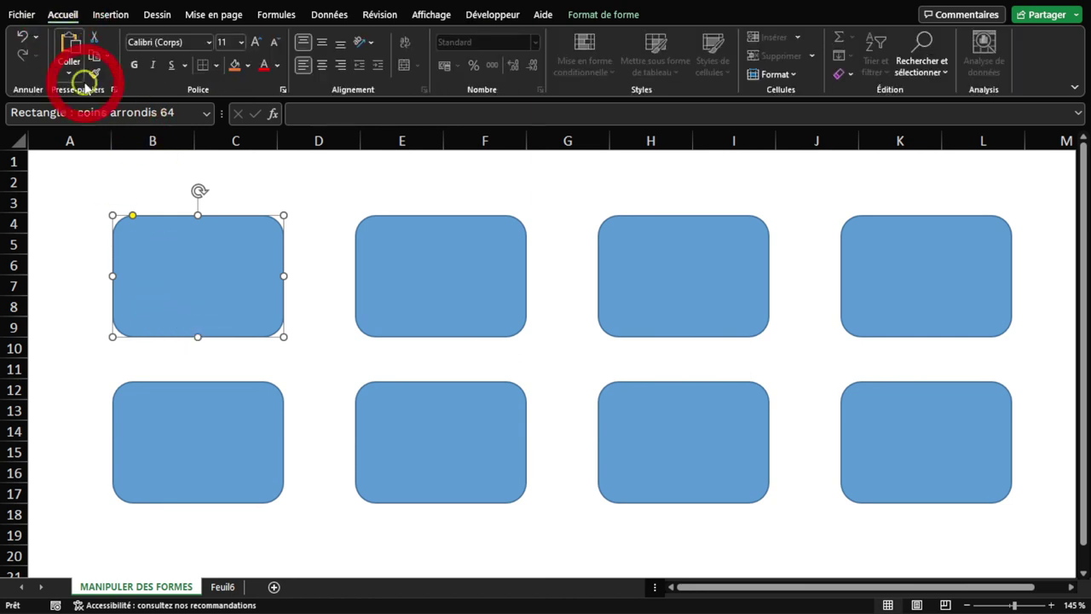
right_click(198, 290)
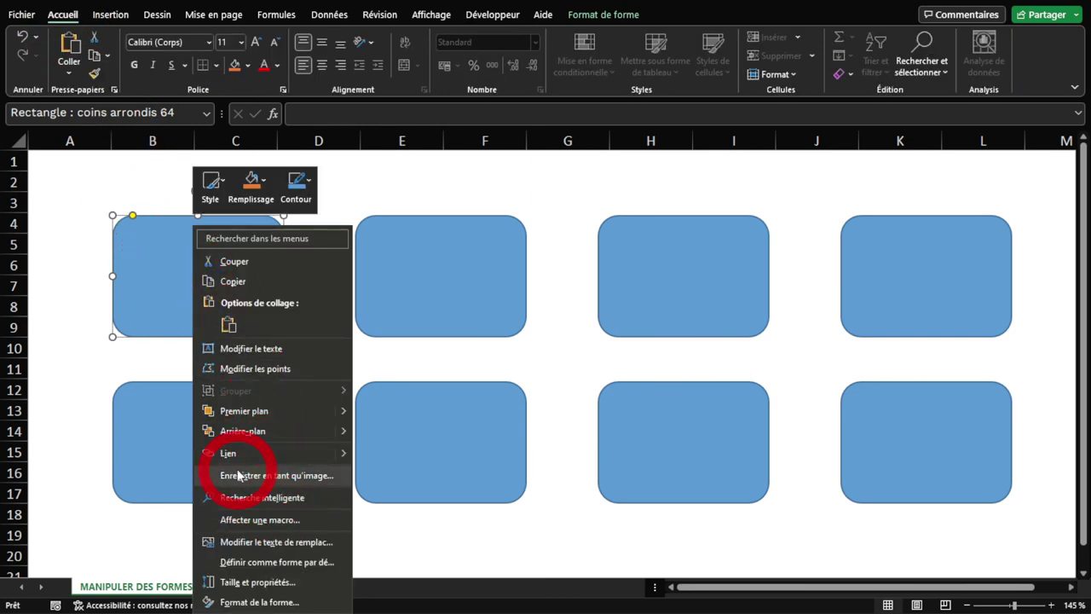
left_click(249, 348)
type("CREER")
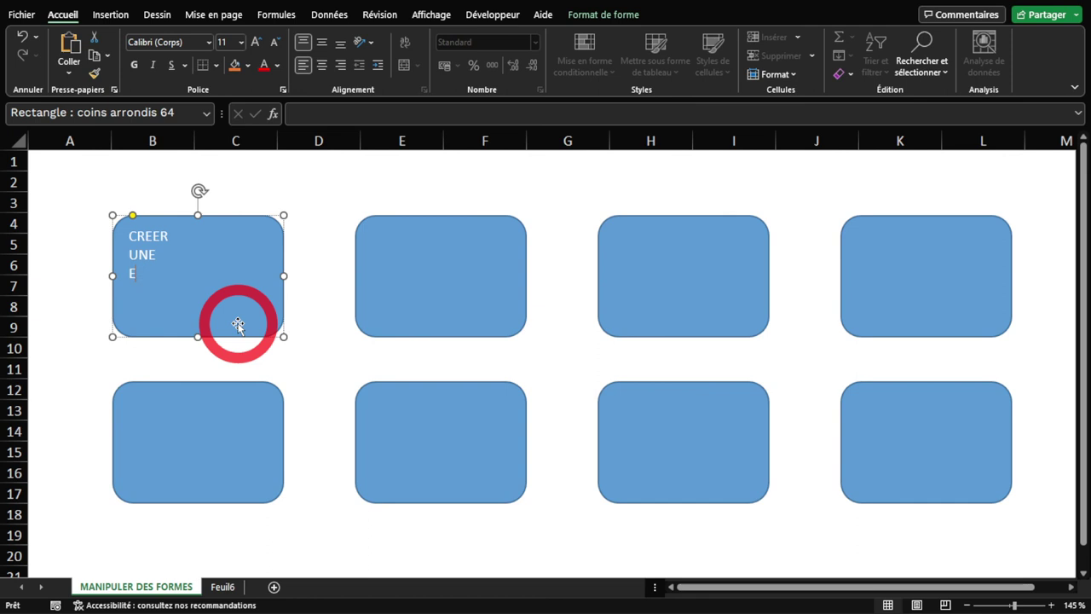
Format the label as 18 pt bold, horizontally centred text
left_click(257, 45)
left_click(257, 44)
left_click(257, 45)
left_click(257, 44)
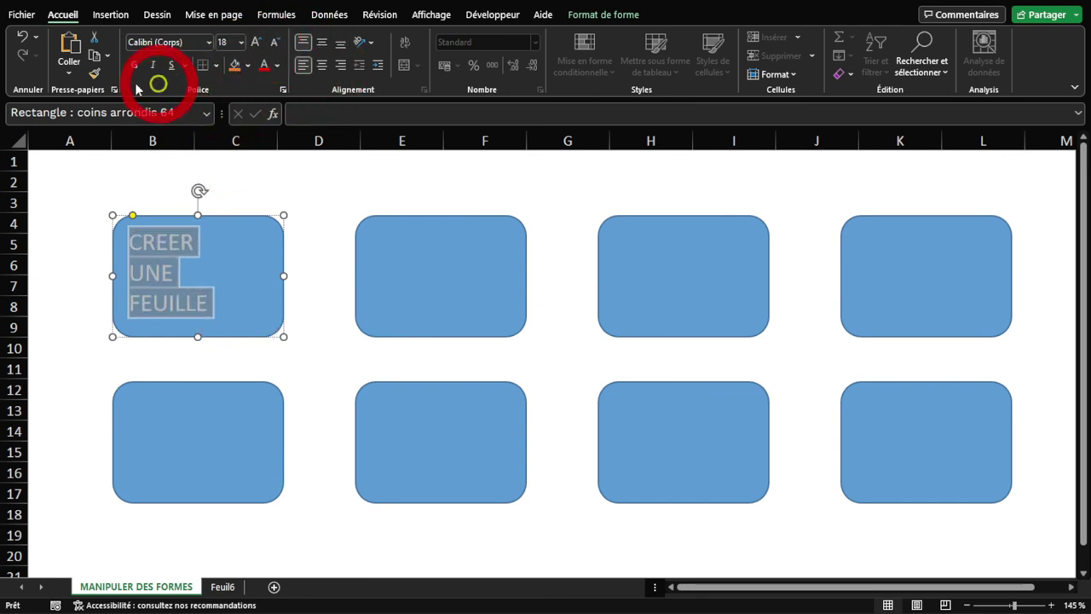
left_click(135, 66)
left_click(322, 64)
left_click(322, 202)
right_click(275, 274)
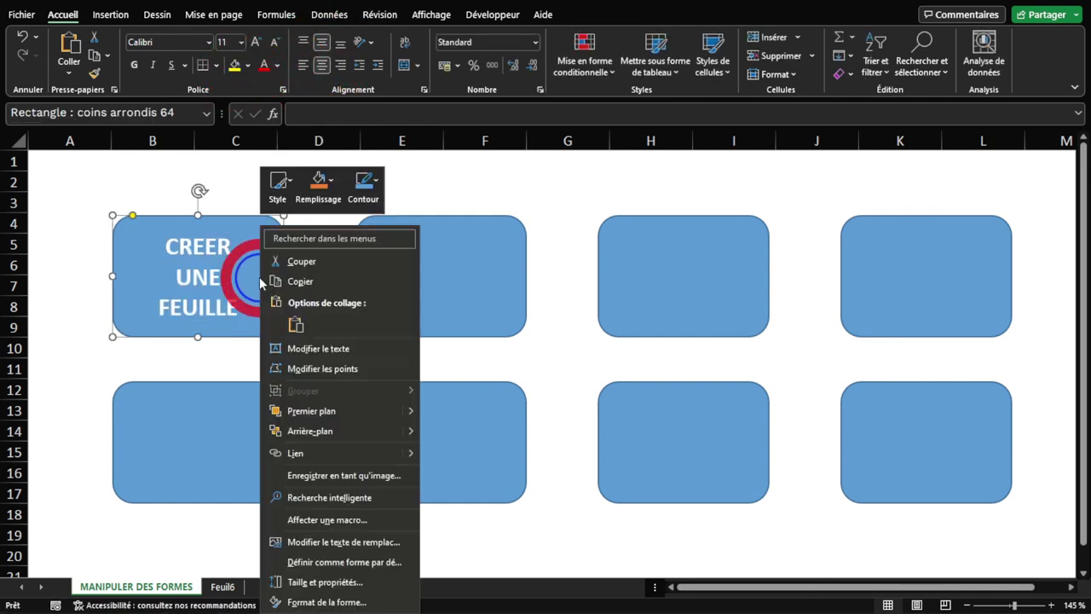
Assign the CreerUneFeuille macro to the CREER UNE FEUILLE shape
left_click(332, 519)
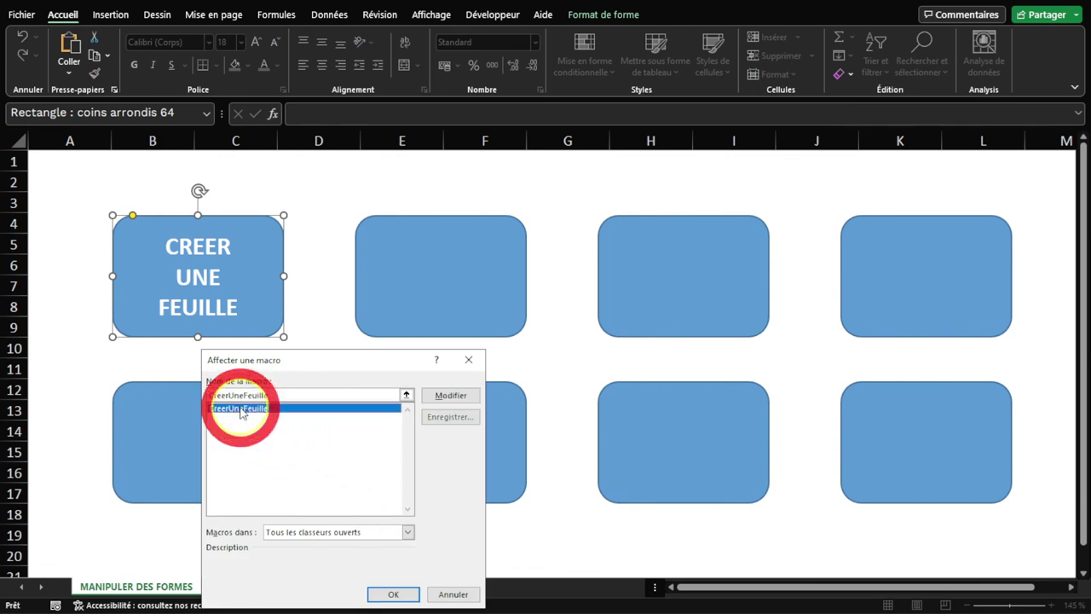
left_click(392, 589)
left_click(311, 374)
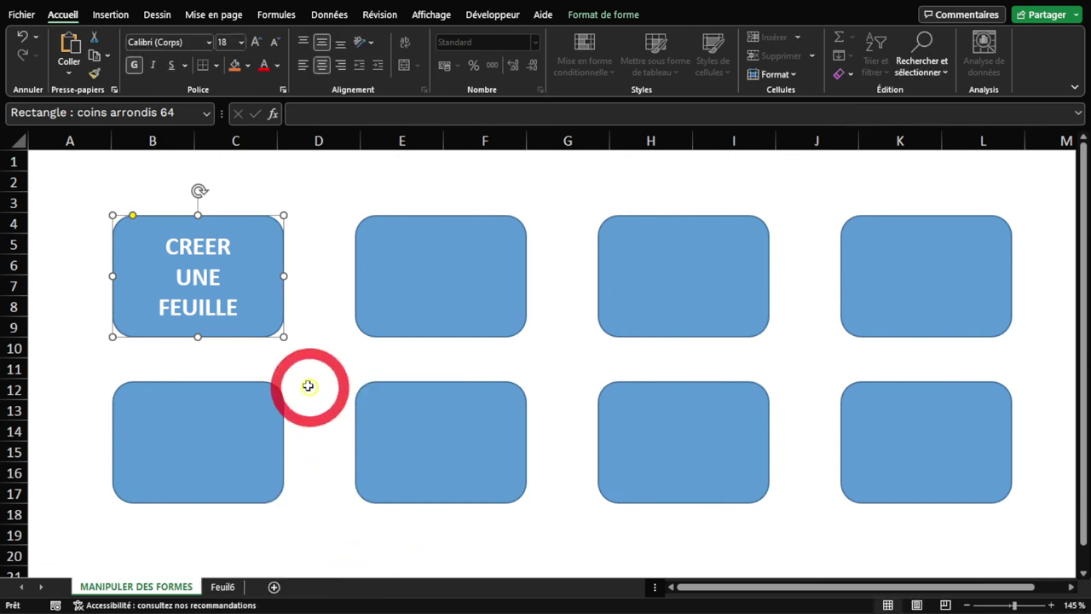
Test the shape to create Feuil7, view it, and return to MANIPULER DES FORMES
left_click(254, 279)
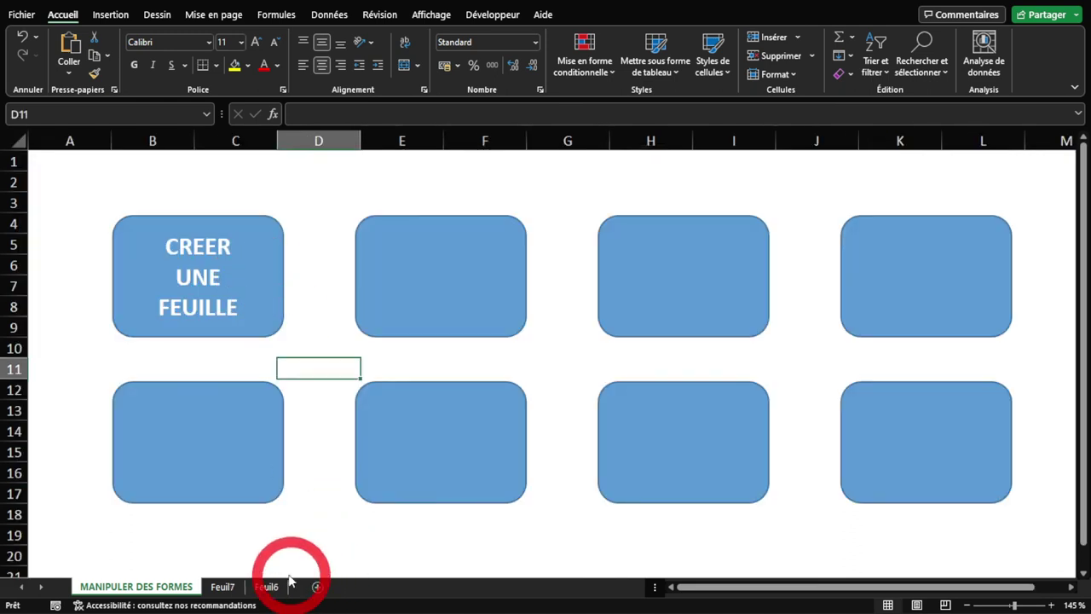
left_click(222, 586)
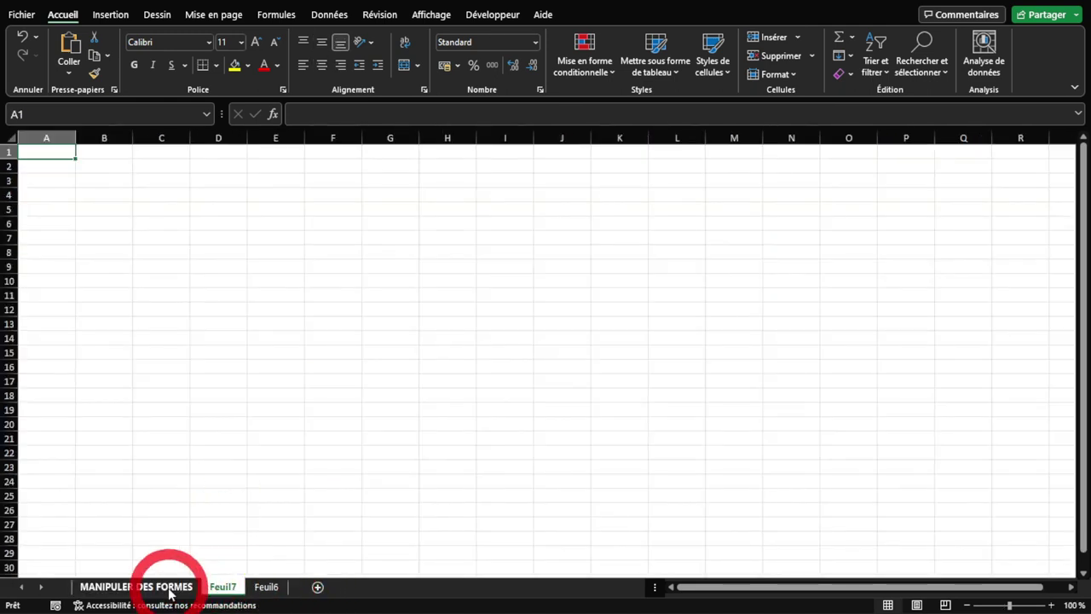
left_click(168, 587)
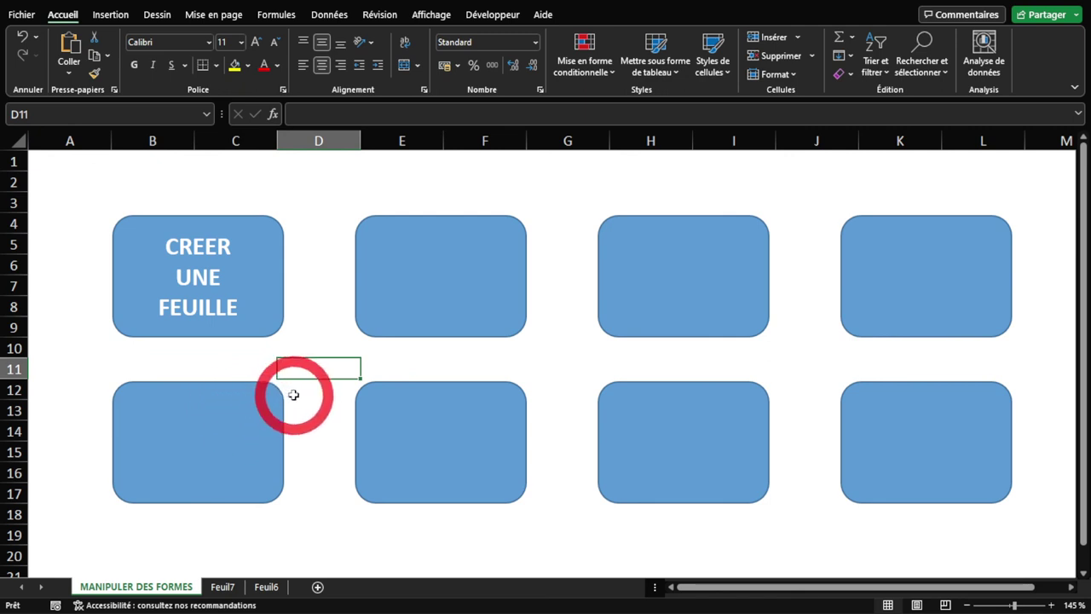